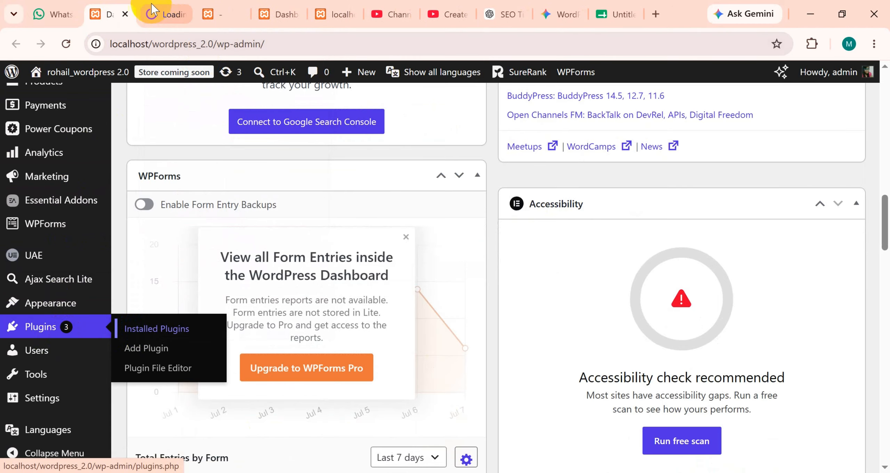
Open the page for adding plugins and search the plugin directory for ElementsKit.
{"action": "left_click", "coordinate": [159, 14]}
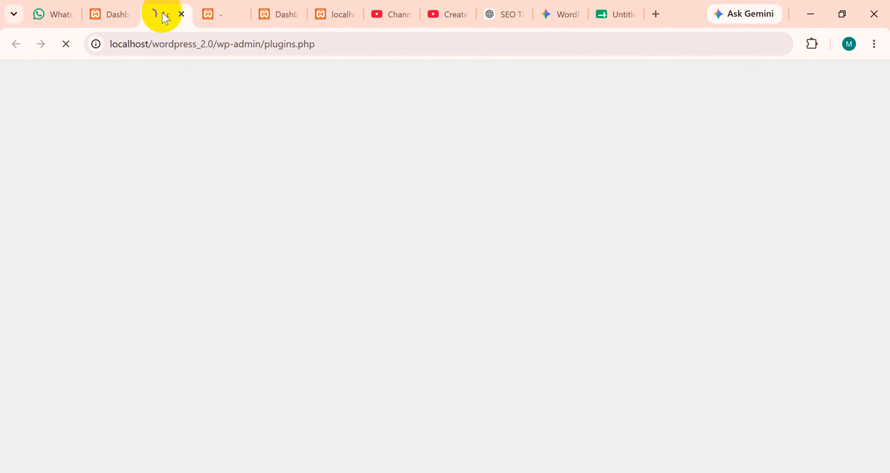
{"action": "left_click", "coordinate": [215, 20]}
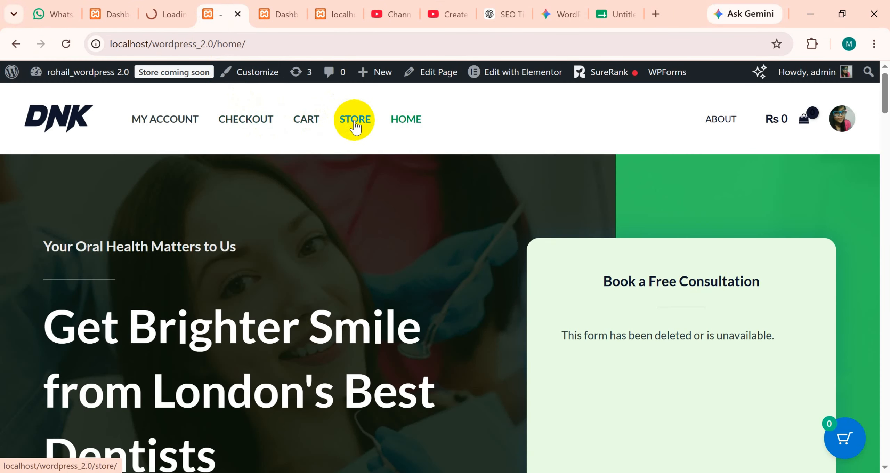
{"action": "left_click", "coordinate": [153, 13]}
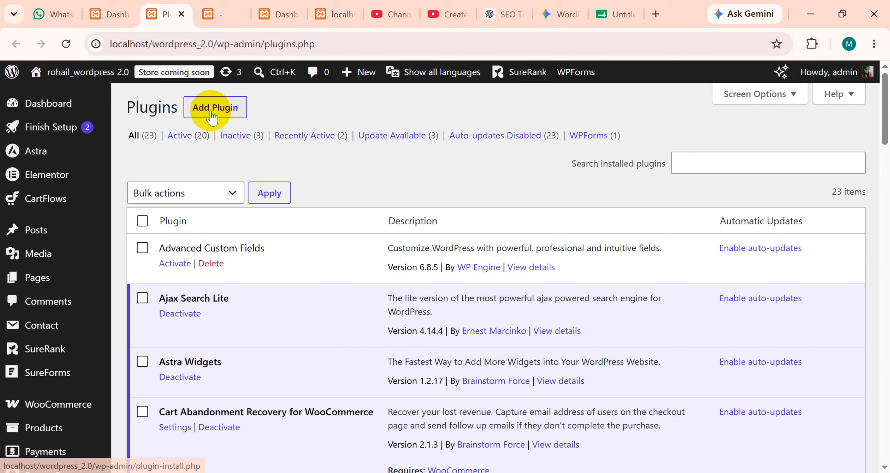
{"action": "left_click", "coordinate": [226, 110]}
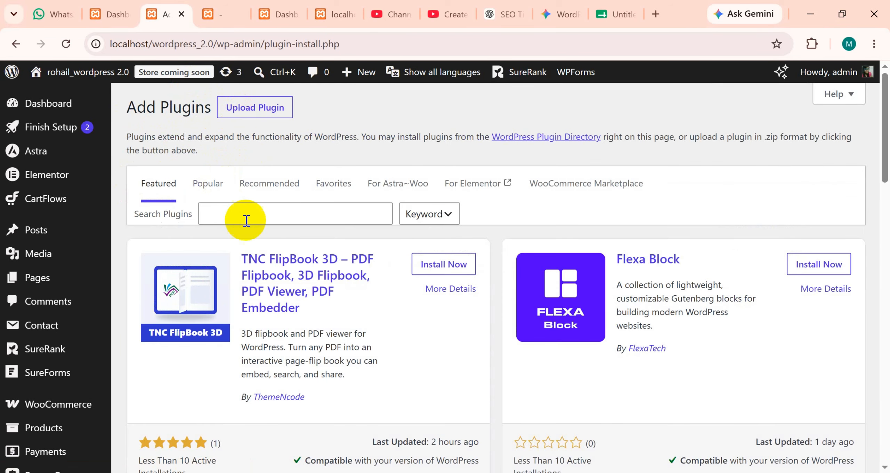
{"action": "left_click", "coordinate": [247, 221]}
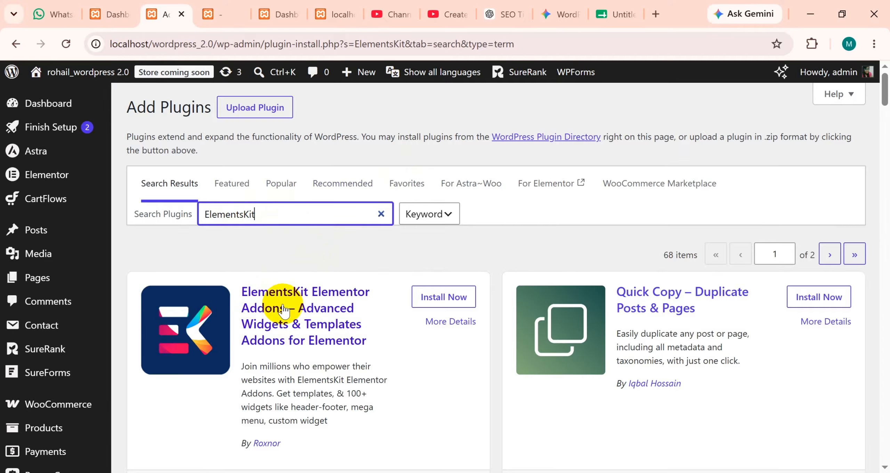
Install and activate the ElementsKit Elementor Addons plugin.
{"action": "left_click", "coordinate": [460, 298]}
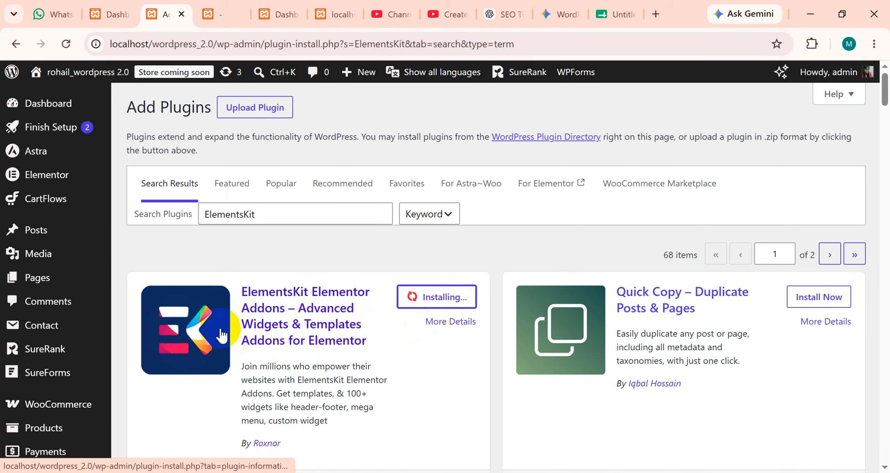
{"action": "scroll", "coordinate": [300, 337], "scroll_direction": "down", "scroll_amount": 5}
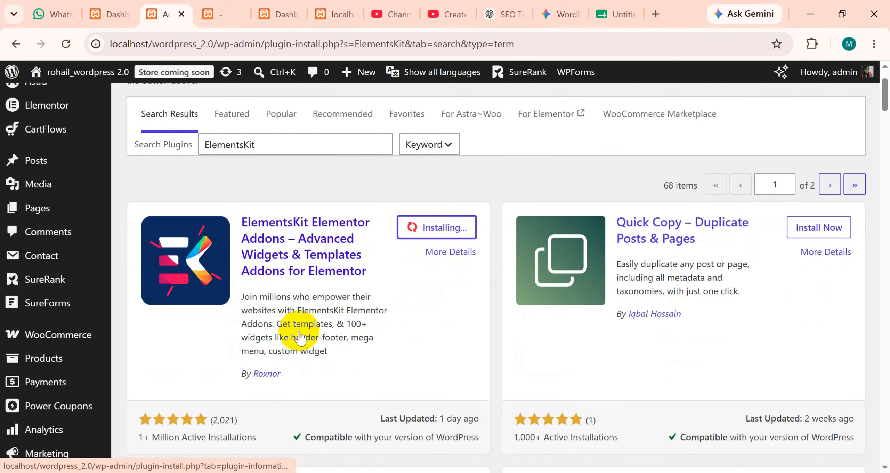
{"action": "scroll", "coordinate": [300, 337], "scroll_direction": "up", "scroll_amount": 5}
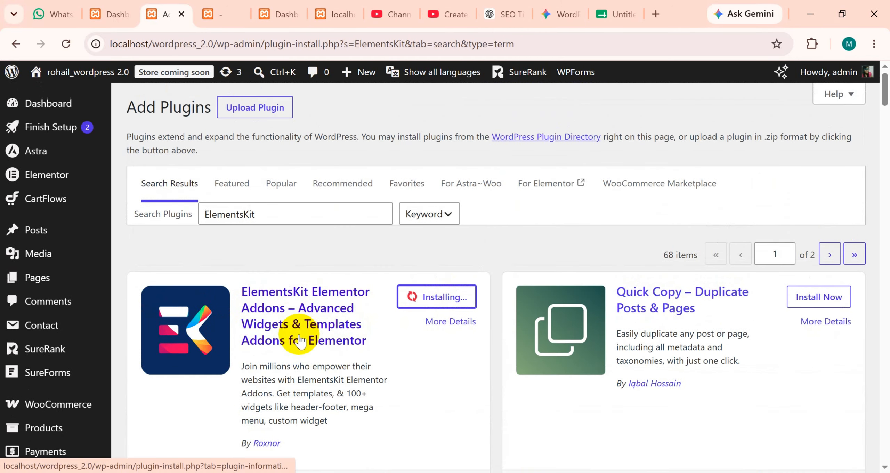
{"action": "scroll", "coordinate": [301, 346], "scroll_direction": "down", "scroll_amount": 2}
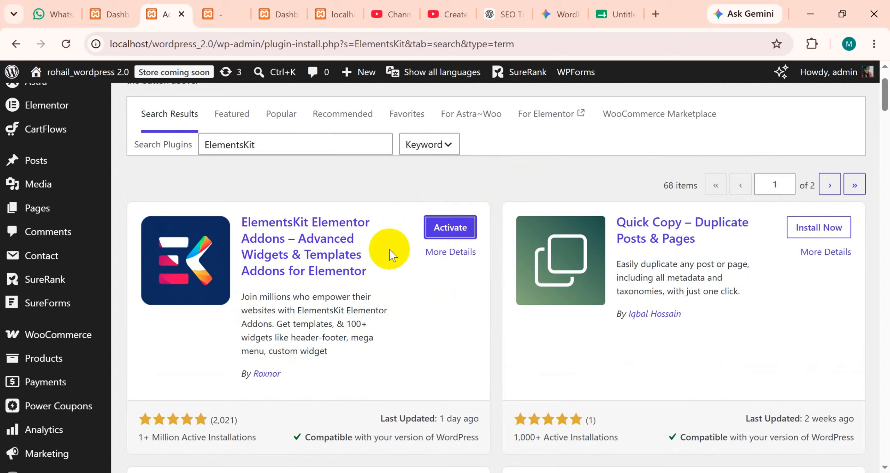
{"action": "left_click", "coordinate": [458, 229]}
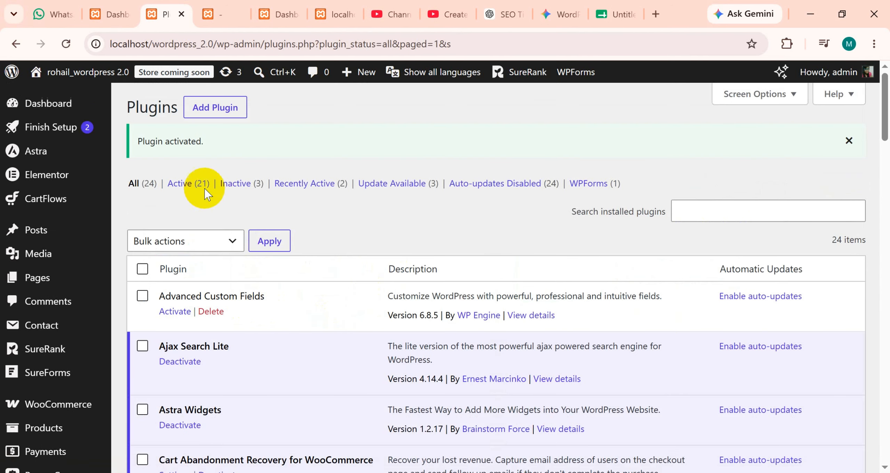
Open the ElementsKit page in a new browser tab and switch to it.
{"action": "scroll", "coordinate": [36, 450], "scroll_direction": "down", "scroll_amount": 4}
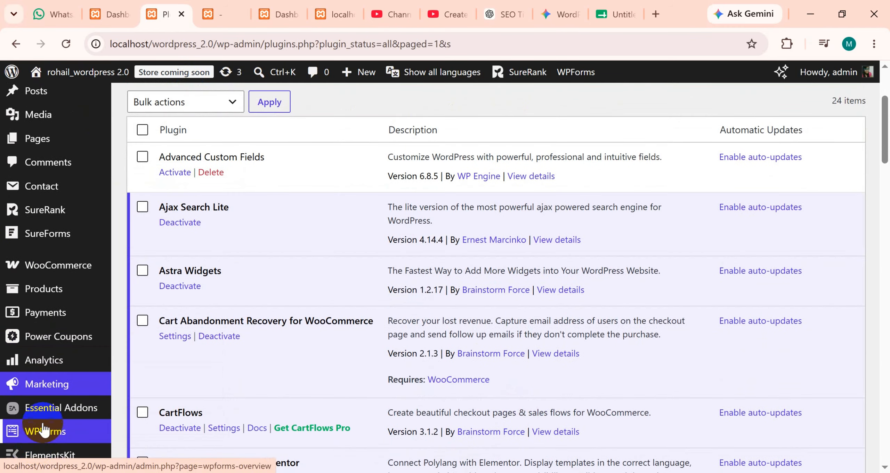
{"action": "mouse_move", "coordinate": [50, 393]}
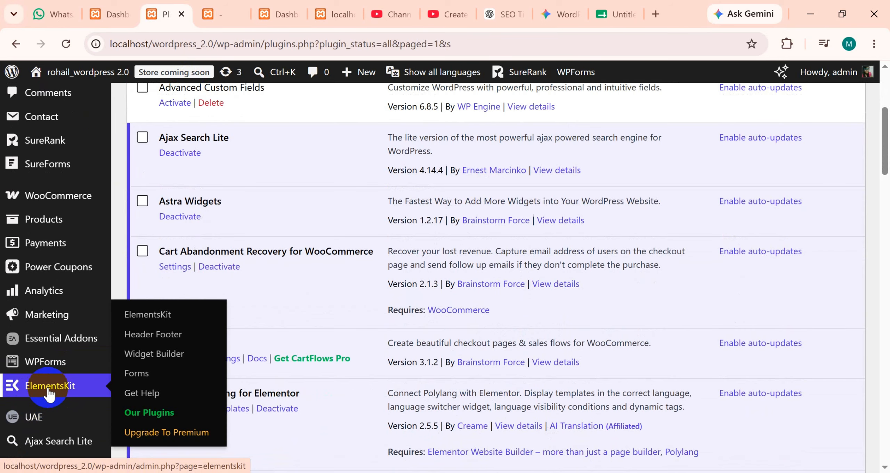
{"action": "right_click", "coordinate": [48, 387]}
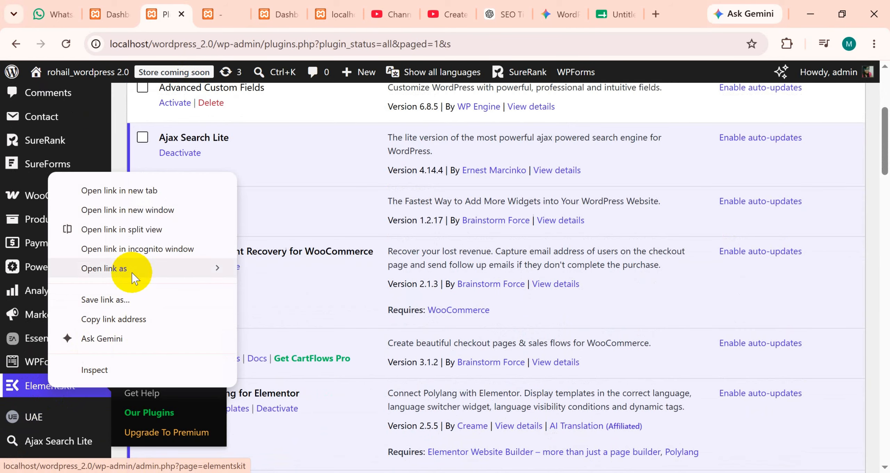
{"action": "left_click", "coordinate": [119, 194]}
{"action": "left_click", "coordinate": [205, 10]}
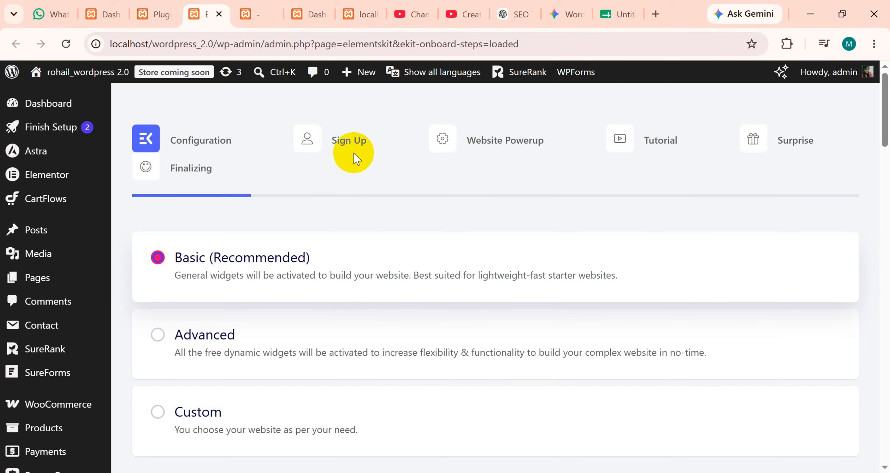
Use the Custom configuration with the Mega Menu module on, review the modules and widgets, and proceed to sign-up.
{"action": "scroll", "coordinate": [262, 262], "scroll_direction": "down", "scroll_amount": 5}
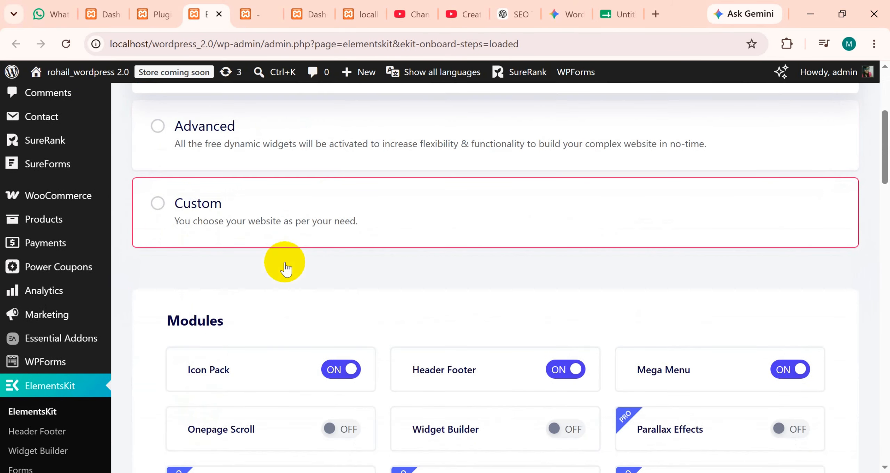
{"action": "left_click", "coordinate": [784, 367]}
{"action": "left_click", "coordinate": [789, 369]}
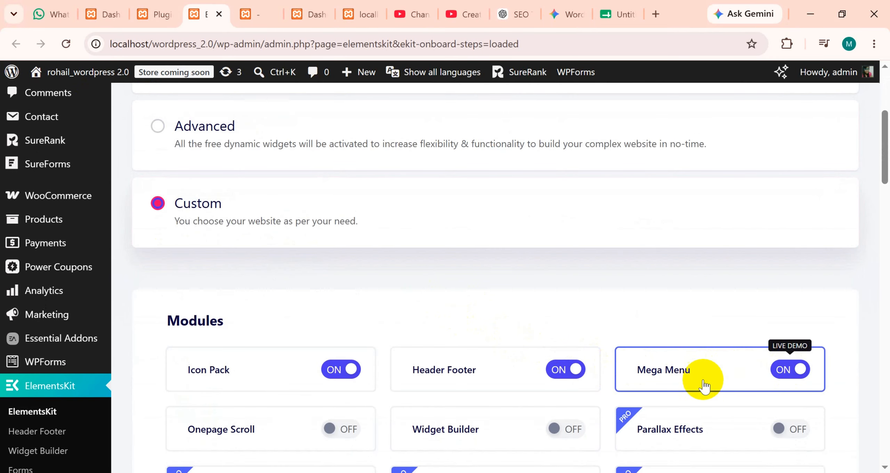
{"action": "scroll", "coordinate": [487, 372], "scroll_direction": "down", "scroll_amount": 4}
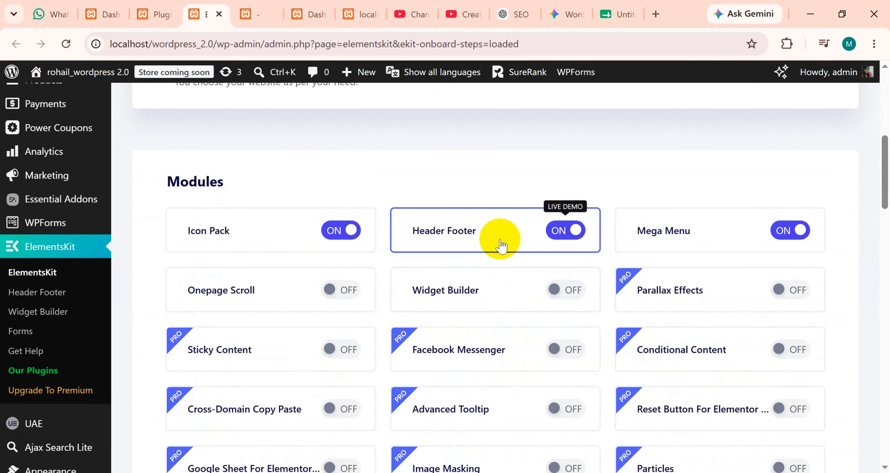
{"action": "scroll", "coordinate": [284, 297], "scroll_direction": "down", "scroll_amount": 6}
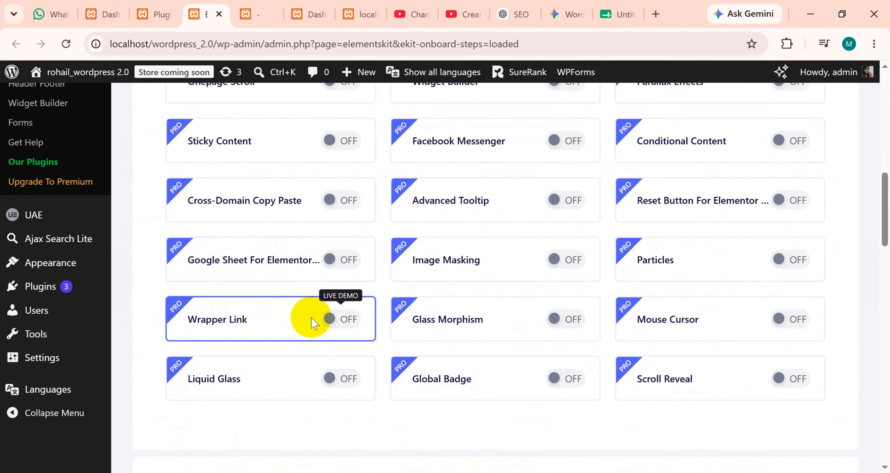
{"action": "scroll", "coordinate": [312, 318], "scroll_direction": "up", "scroll_amount": 2}
{"action": "scroll", "coordinate": [381, 335], "scroll_direction": "down", "scroll_amount": 12}
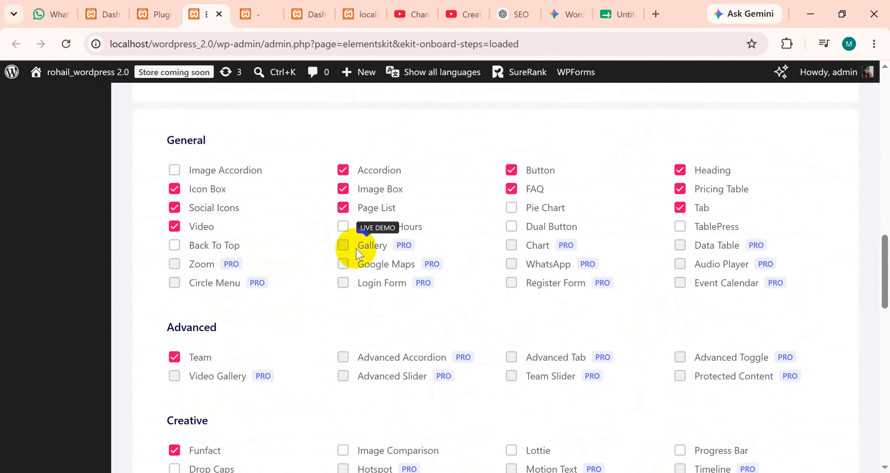
{"action": "scroll", "coordinate": [360, 257], "scroll_direction": "down", "scroll_amount": 4}
{"action": "scroll", "coordinate": [360, 257], "scroll_direction": "down", "scroll_amount": 20}
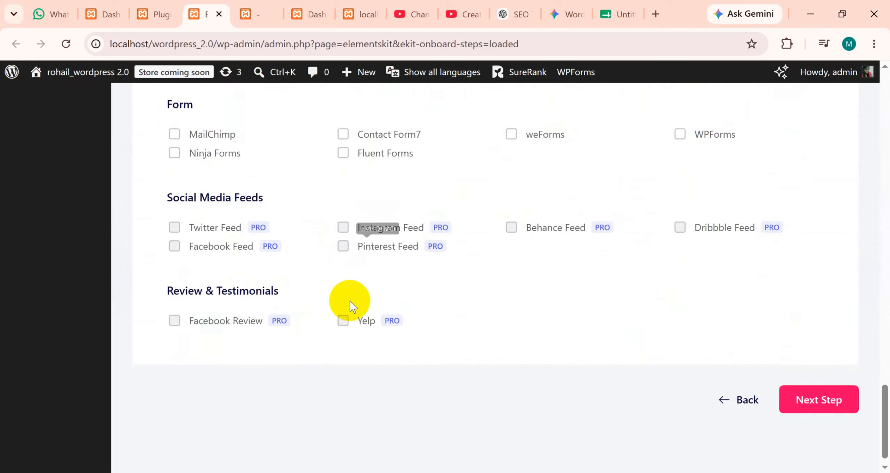
{"action": "left_click", "coordinate": [805, 396]}
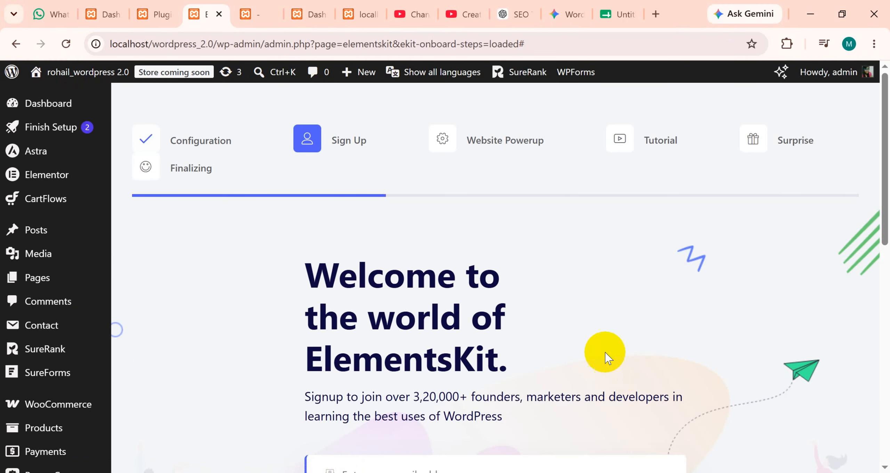
Skip the ElementsKit sign-up and unlock all the offered website powerup plugins.
{"action": "scroll", "coordinate": [619, 353], "scroll_direction": "down", "scroll_amount": 5}
{"action": "left_click", "coordinate": [638, 332]}
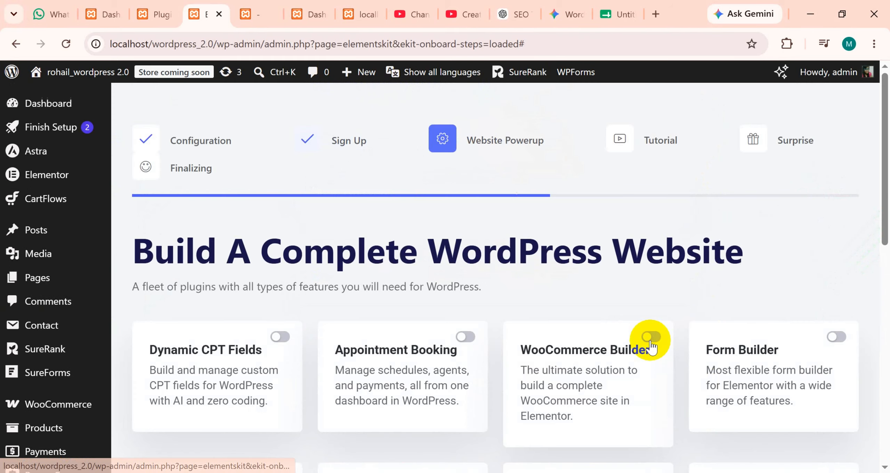
{"action": "scroll", "coordinate": [650, 338], "scroll_direction": "down", "scroll_amount": 10}
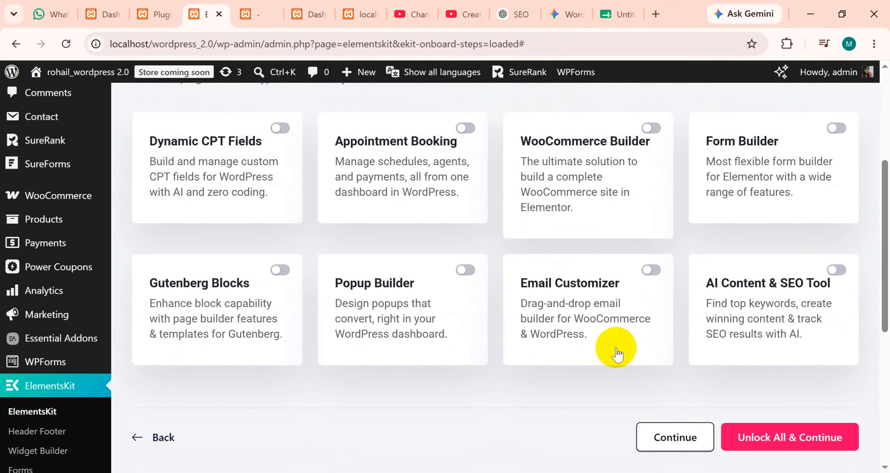
{"action": "left_click", "coordinate": [785, 438]}
Proceed past the tutorial video and the PRO offer to complete the ElementsKit setup.
{"action": "scroll", "coordinate": [761, 411], "scroll_direction": "down", "scroll_amount": 10}
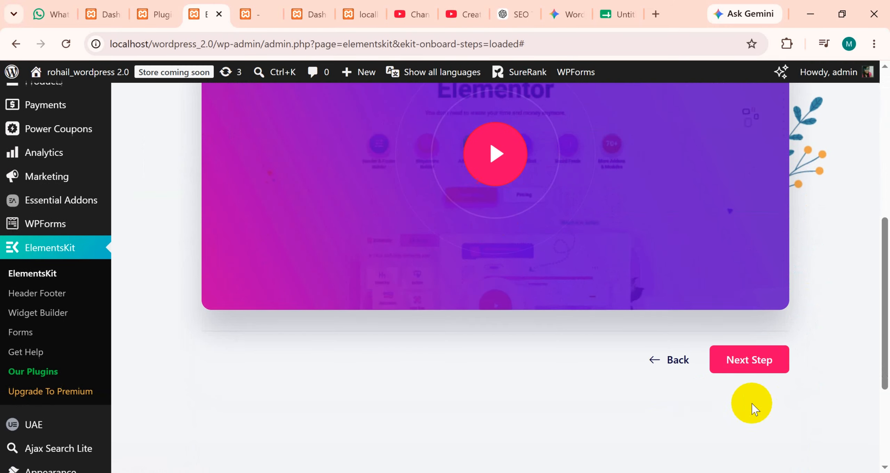
{"action": "left_click", "coordinate": [740, 366]}
{"action": "scroll", "coordinate": [616, 355], "scroll_direction": "down", "scroll_amount": 10}
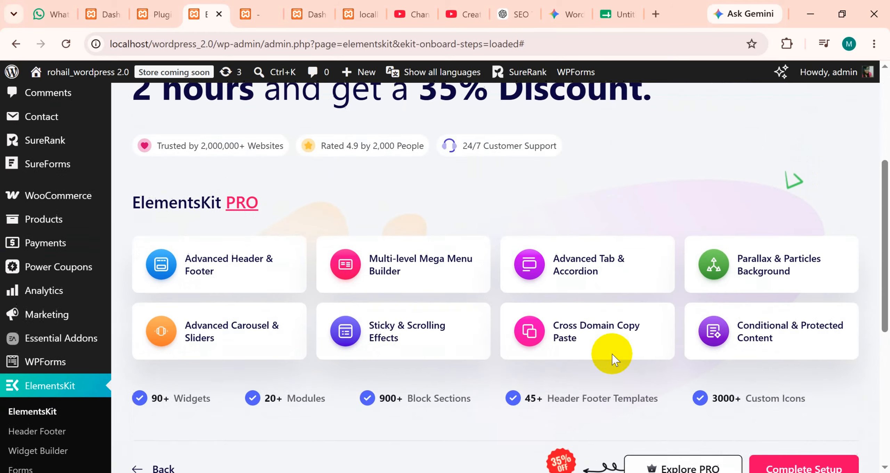
{"action": "left_click", "coordinate": [763, 265]}
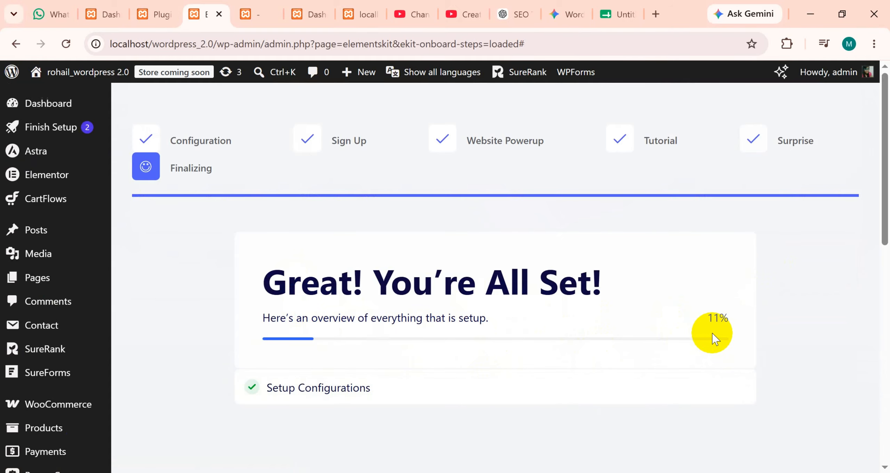
Open the ElementsKit Header Footer templates page in a new browser tab and switch to it.
{"action": "scroll", "coordinate": [712, 333], "scroll_direction": "down", "scroll_amount": 2}
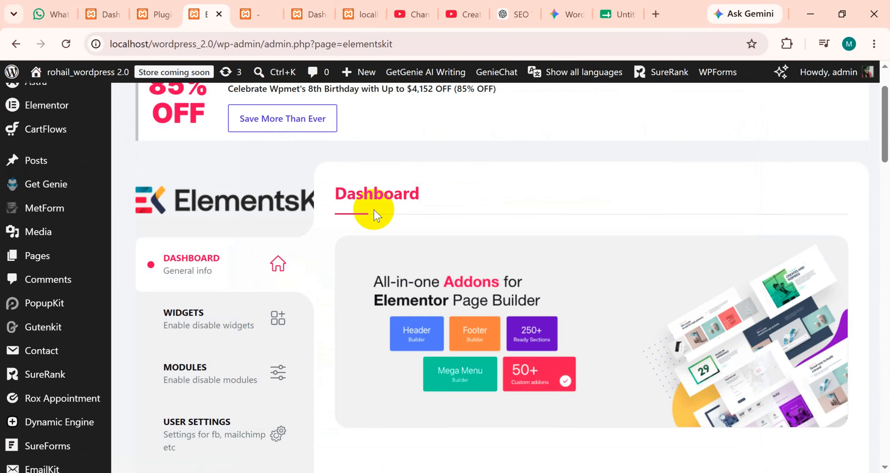
{"action": "scroll", "coordinate": [181, 348], "scroll_direction": "down", "scroll_amount": 6}
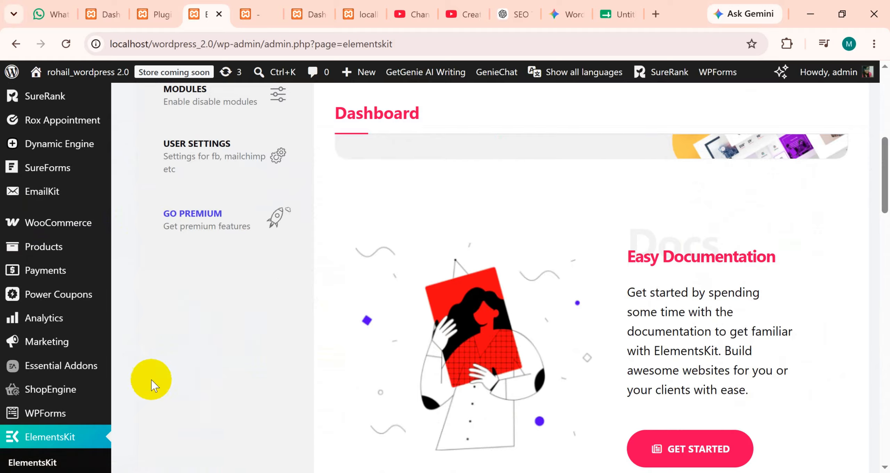
{"action": "scroll", "coordinate": [52, 407], "scroll_direction": "down", "scroll_amount": 2}
{"action": "left_click", "coordinate": [41, 414]}
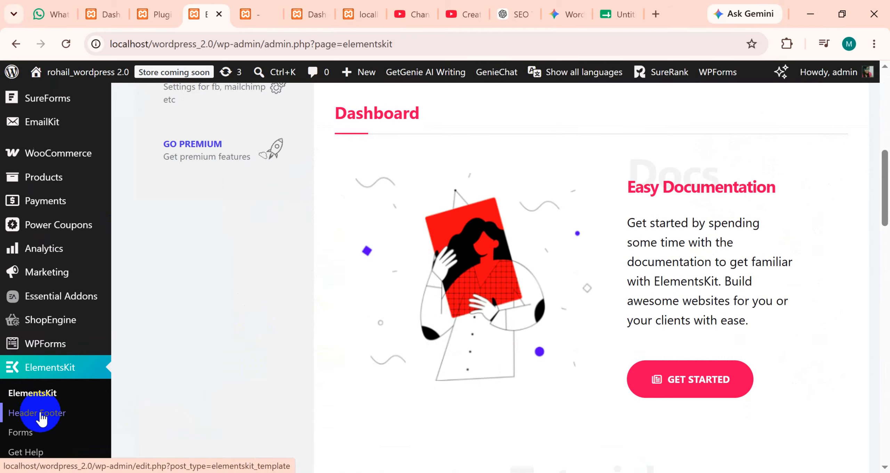
{"action": "left_click", "coordinate": [142, 161]}
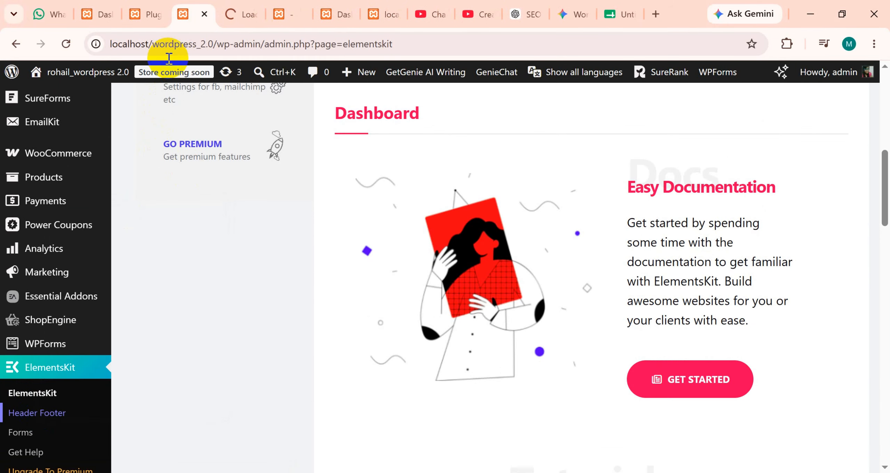
{"action": "left_click", "coordinate": [235, 14]}
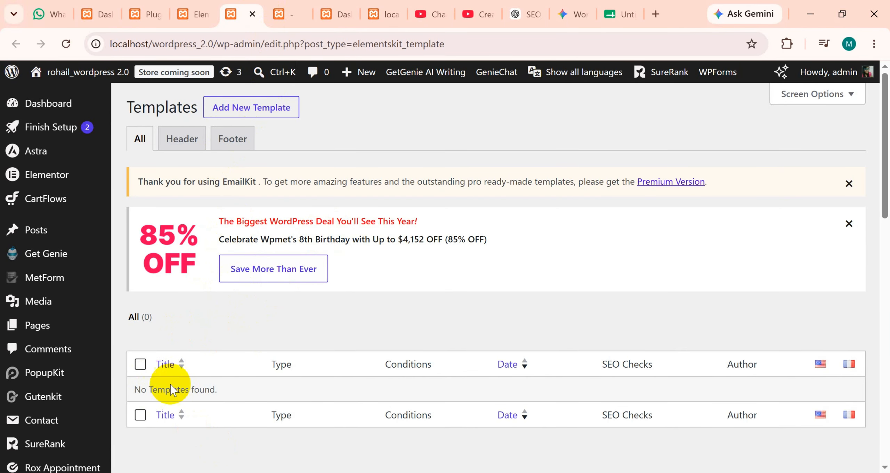
Create and save an activated ElementsKit template titled "Header", of type Header, applied to the Entire Site.
{"action": "left_click", "coordinate": [236, 107]}
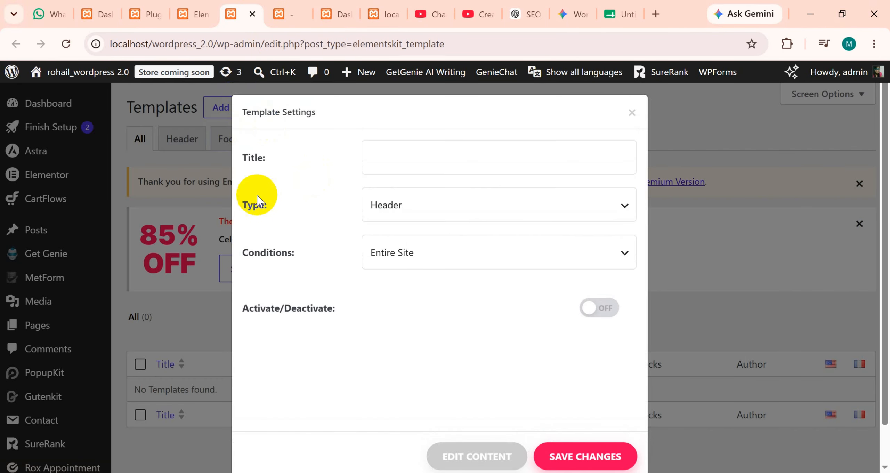
{"action": "left_click", "coordinate": [381, 156]}
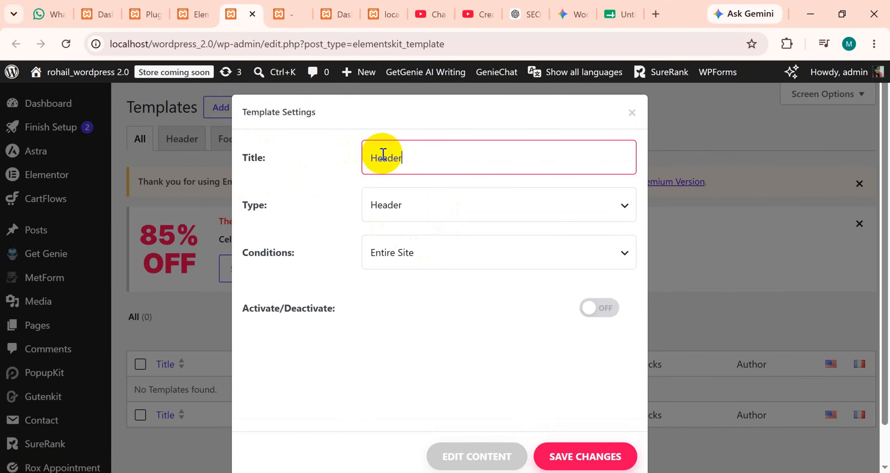
{"action": "left_click", "coordinate": [424, 264]}
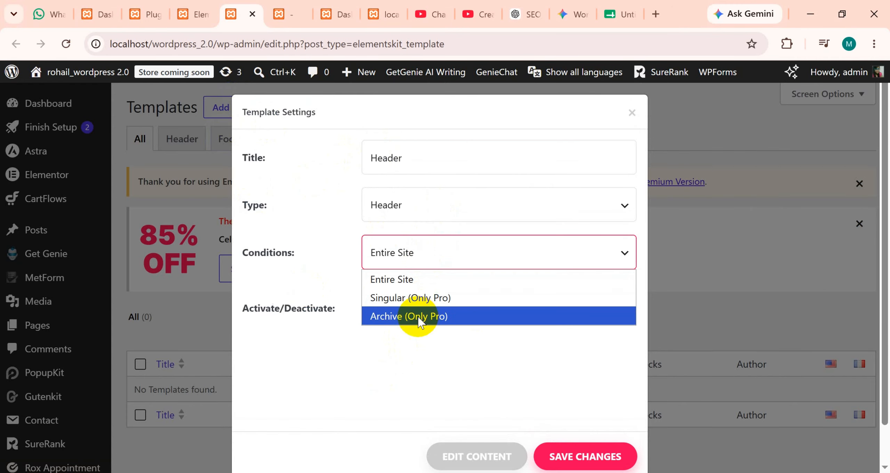
{"action": "left_click", "coordinate": [415, 254]}
{"action": "left_click", "coordinate": [598, 306]}
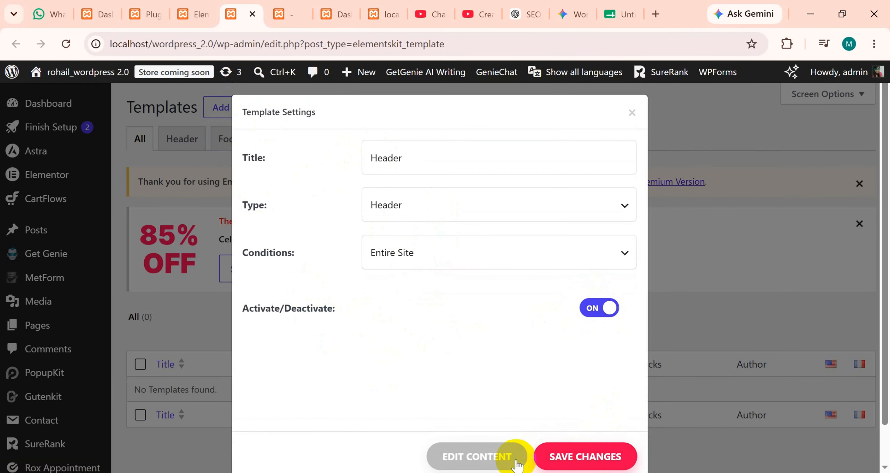
{"action": "left_click", "coordinate": [574, 457]}
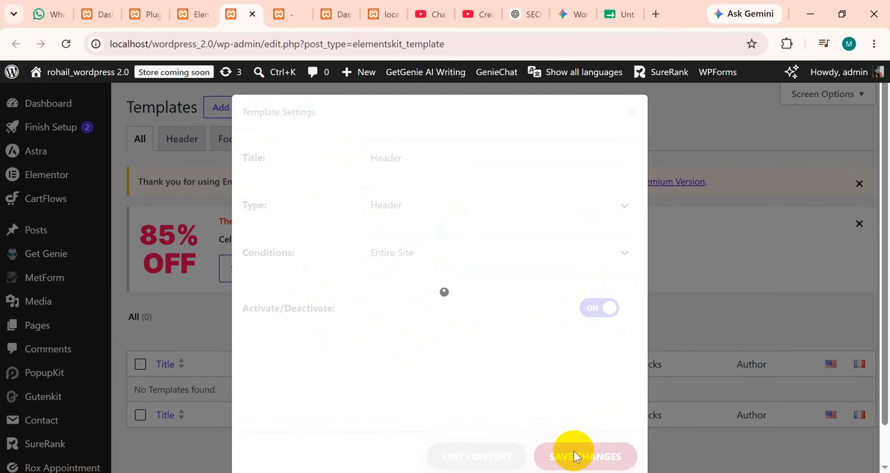
Open the content of the Header template for editing in Elementor.
{"action": "left_click", "coordinate": [483, 455]}
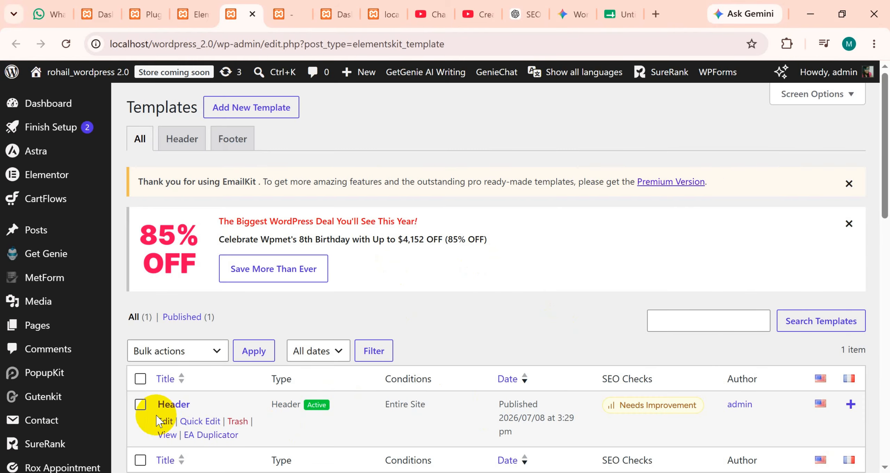
{"action": "left_click", "coordinate": [164, 421]}
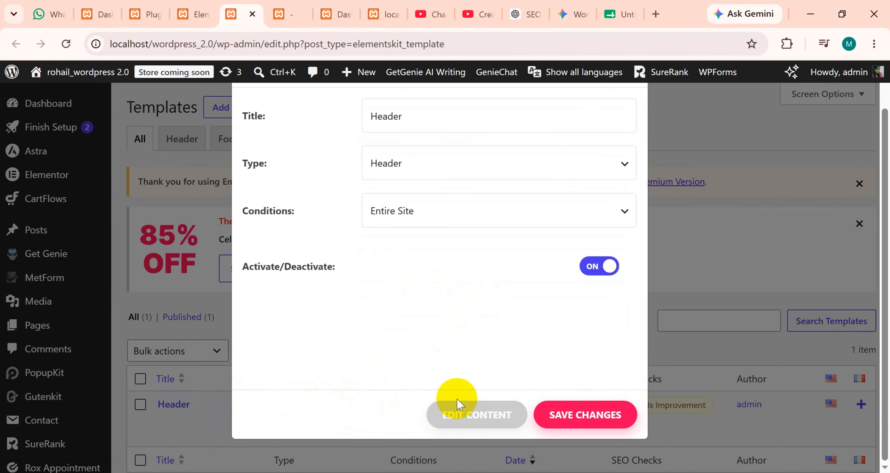
{"action": "left_click", "coordinate": [466, 409]}
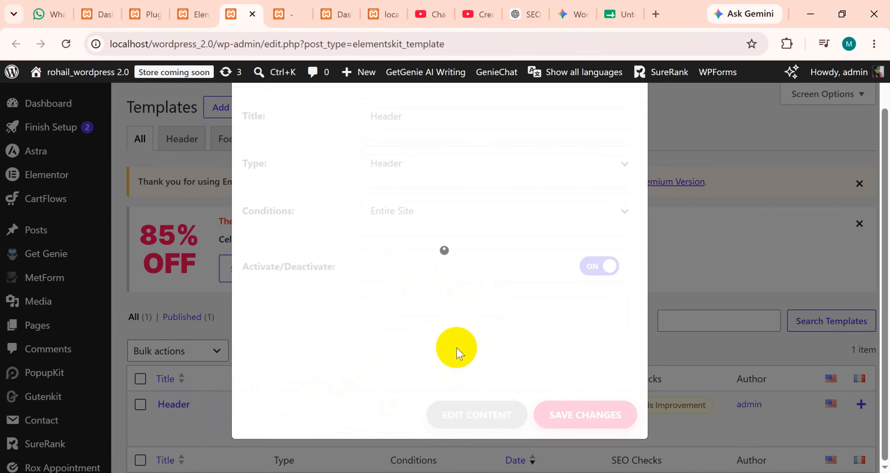
Open the WordPress Menus page in a new browser tab and switch to it.
{"action": "scroll", "coordinate": [172, 295], "scroll_direction": "down", "scroll_amount": 4}
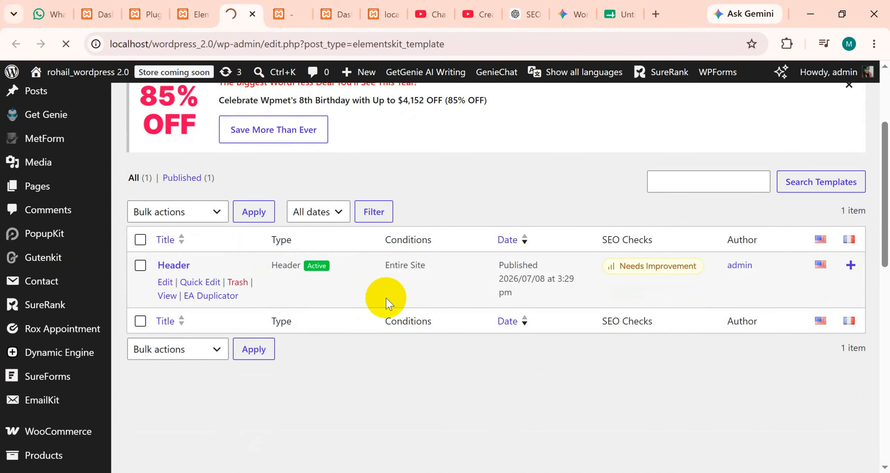
{"action": "mouse_move", "coordinate": [11, 453]}
{"action": "scroll", "coordinate": [42, 417], "scroll_direction": "down", "scroll_amount": 8}
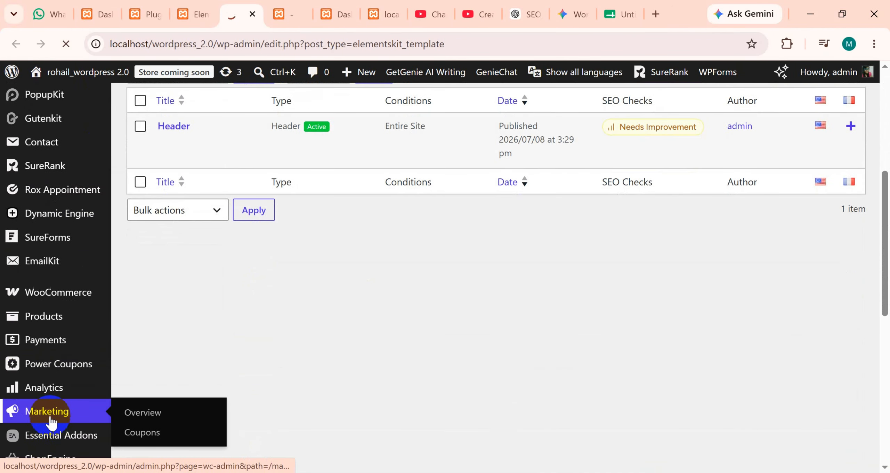
{"action": "left_click", "coordinate": [46, 398]}
{"action": "scroll", "coordinate": [41, 393], "scroll_direction": "down", "scroll_amount": 5}
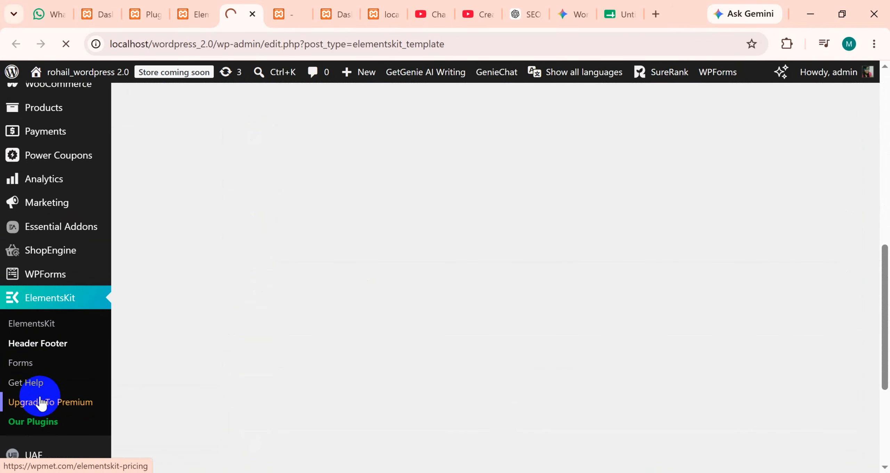
{"action": "scroll", "coordinate": [42, 344], "scroll_direction": "up", "scroll_amount": 10}
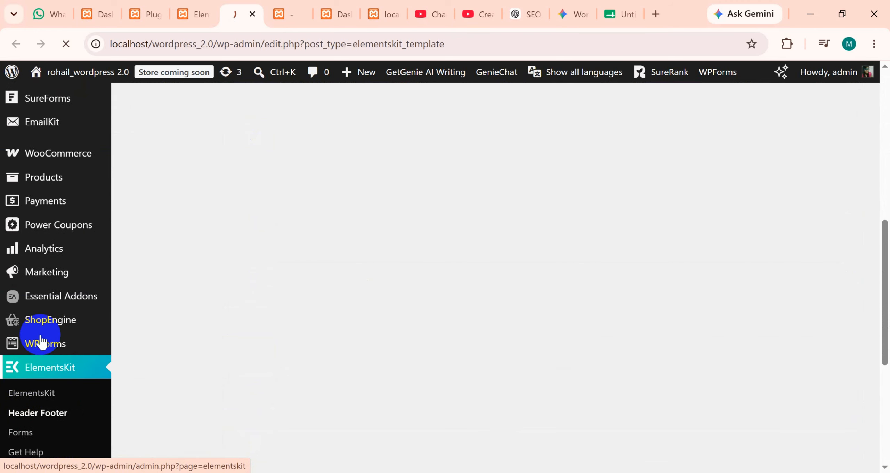
{"action": "scroll", "coordinate": [50, 323], "scroll_direction": "up", "scroll_amount": 3}
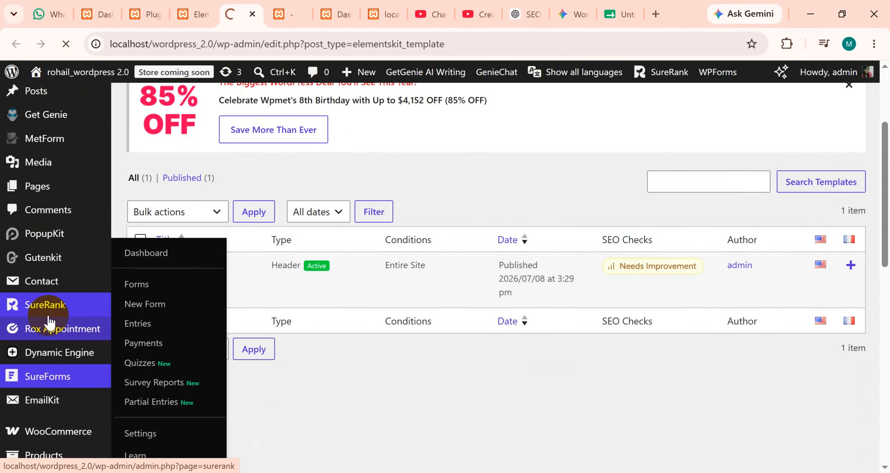
{"action": "scroll", "coordinate": [50, 323], "scroll_direction": "down", "scroll_amount": 10}
{"action": "scroll", "coordinate": [50, 323], "scroll_direction": "down", "scroll_amount": 3}
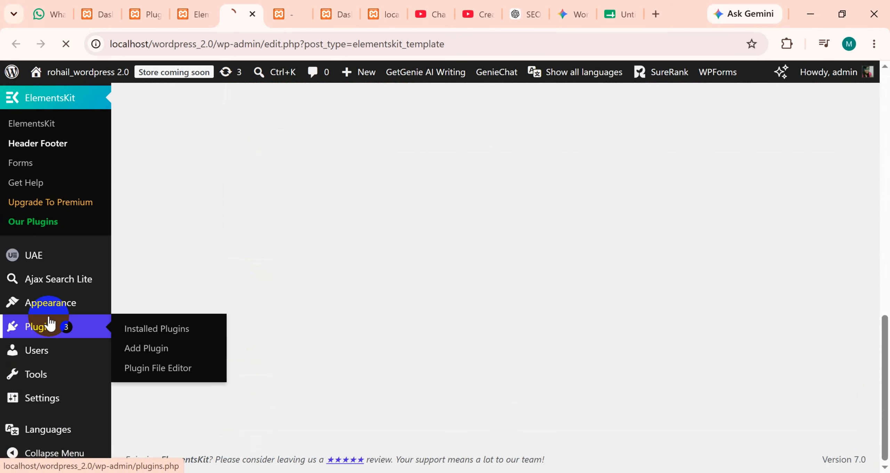
{"action": "mouse_move", "coordinate": [57, 311]}
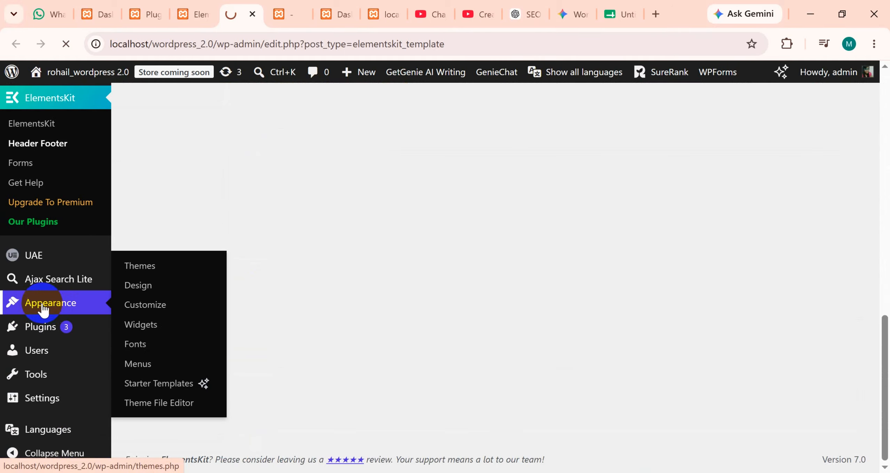
{"action": "right_click", "coordinate": [138, 372]}
{"action": "left_click", "coordinate": [195, 171]}
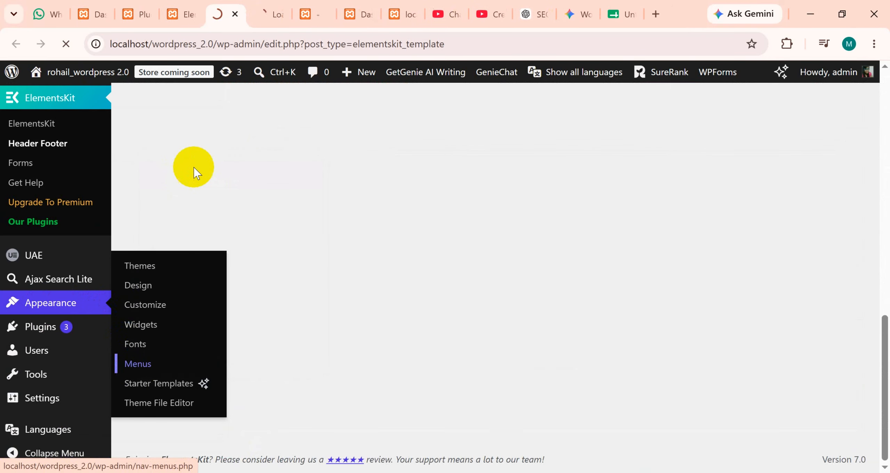
{"action": "left_click", "coordinate": [265, 12]}
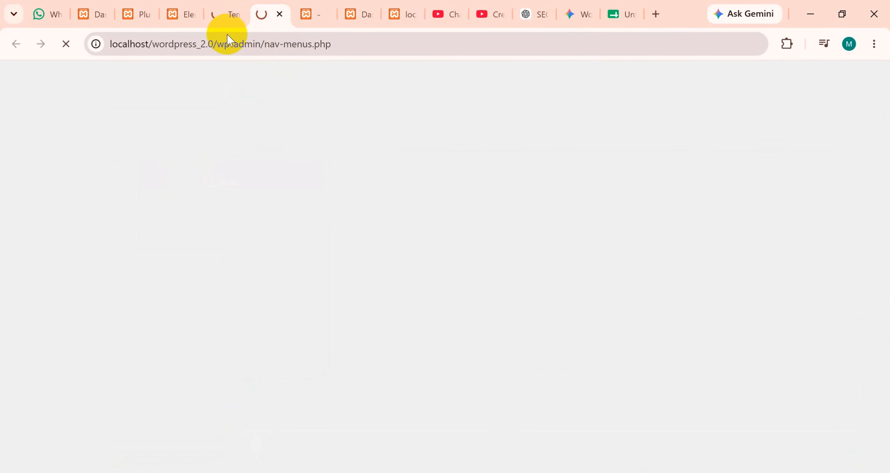
{"action": "left_click", "coordinate": [219, 14]}
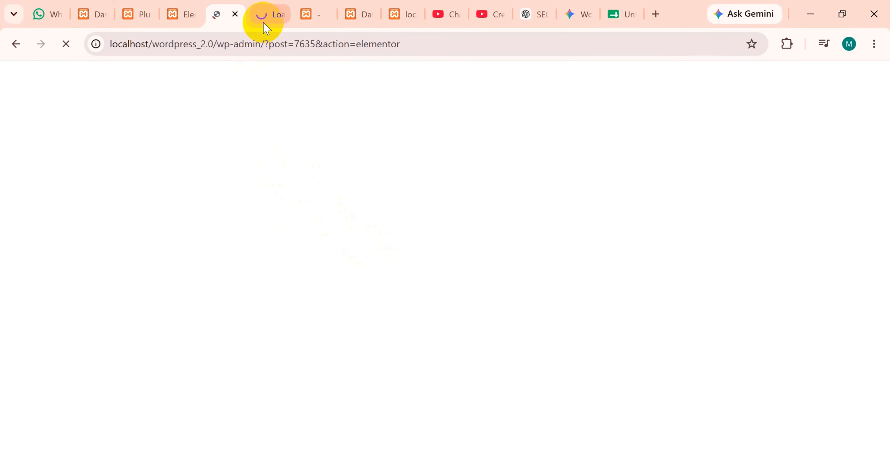
{"action": "left_click", "coordinate": [263, 23]}
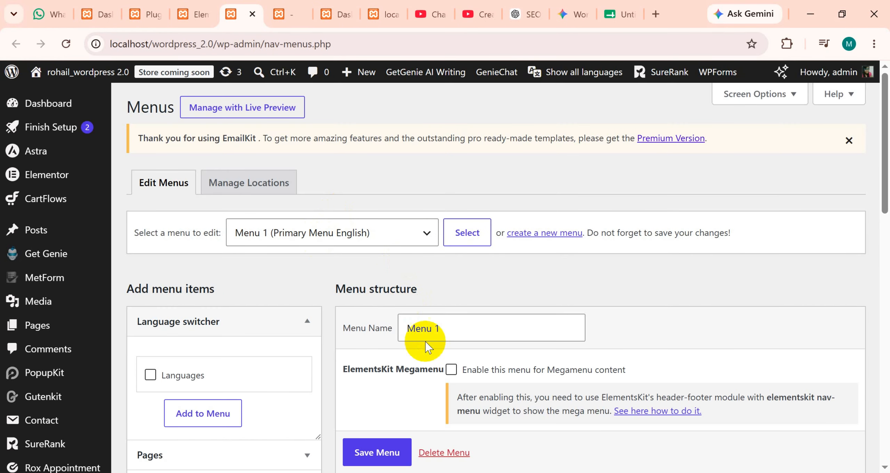
Enable Menu 1 for ElementsKit Megamenu content, and turn on and save the mega menu for its Store item.
{"action": "scroll", "coordinate": [268, 279], "scroll_direction": "down", "scroll_amount": 3}
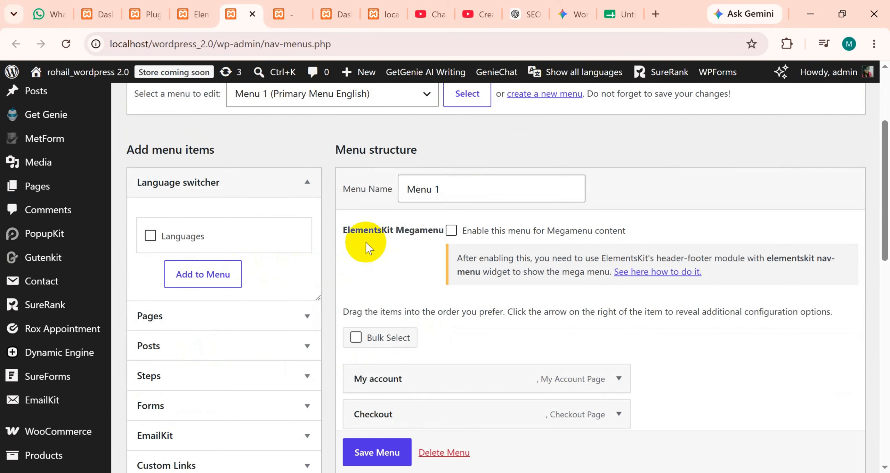
{"action": "left_click", "coordinate": [451, 231]}
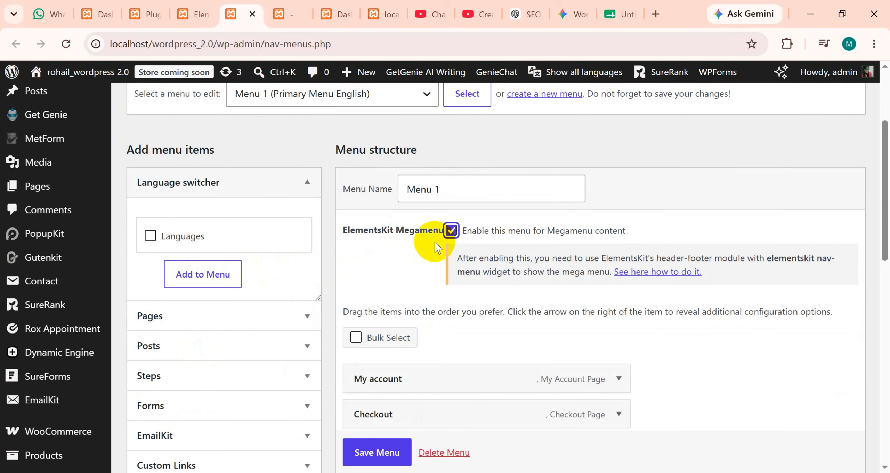
{"action": "scroll", "coordinate": [417, 254], "scroll_direction": "down", "scroll_amount": 3}
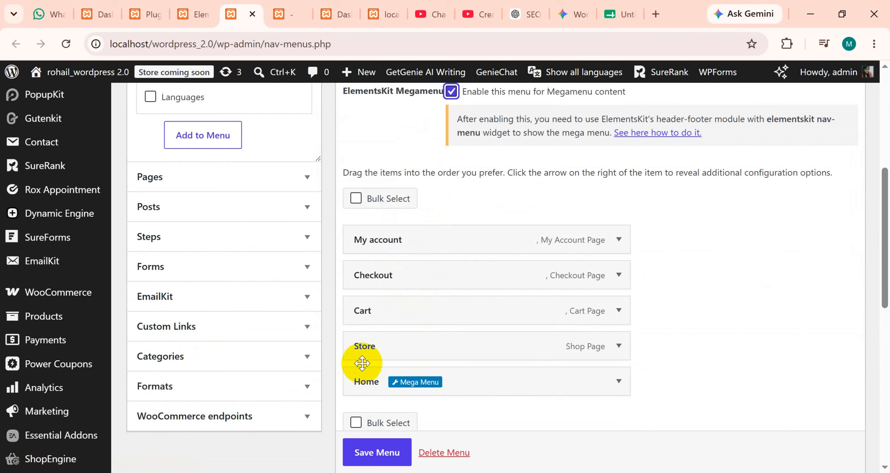
{"action": "left_click", "coordinate": [413, 348]}
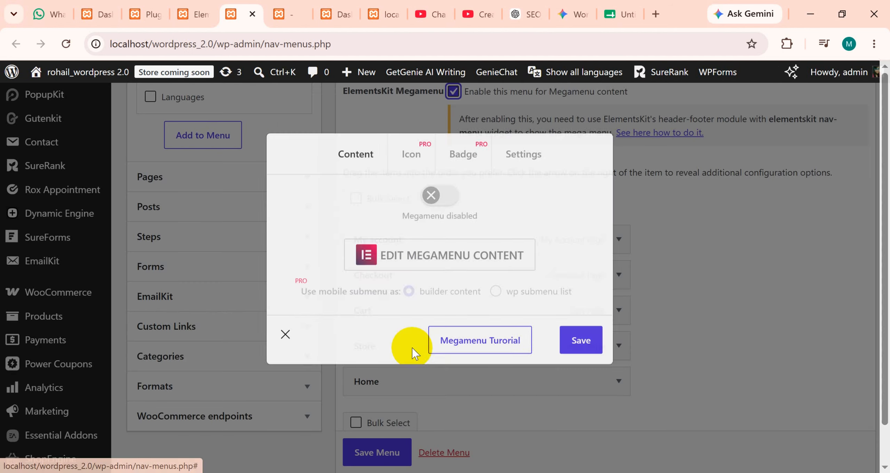
{"action": "left_click", "coordinate": [434, 237]}
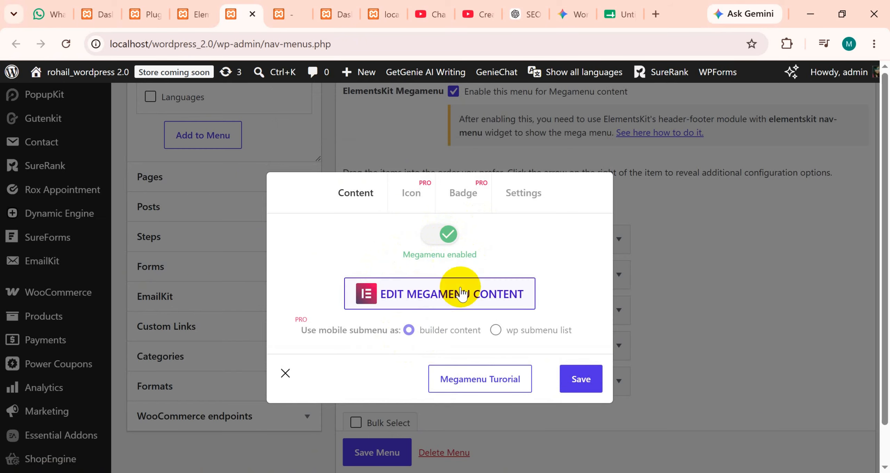
{"action": "left_click", "coordinate": [581, 383]}
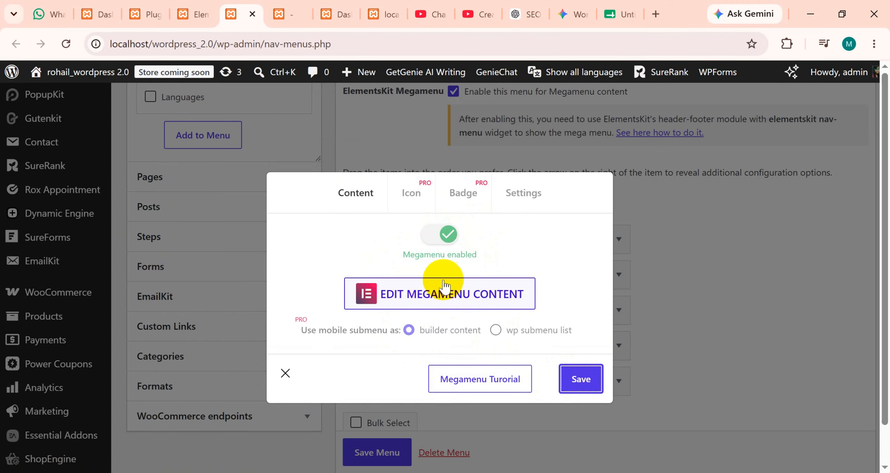
Open the Store item's megamenu content for editing and search the ElementsKit library's sections for "mega menu".
{"action": "left_click", "coordinate": [431, 304]}
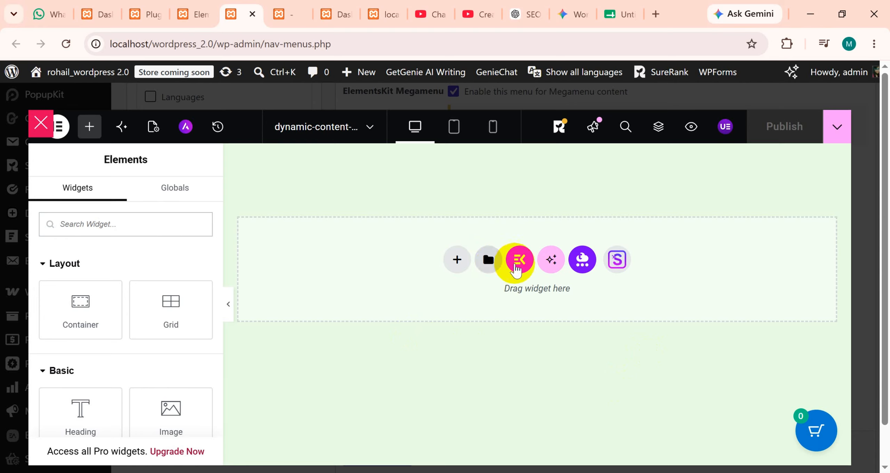
{"action": "left_click", "coordinate": [520, 264]}
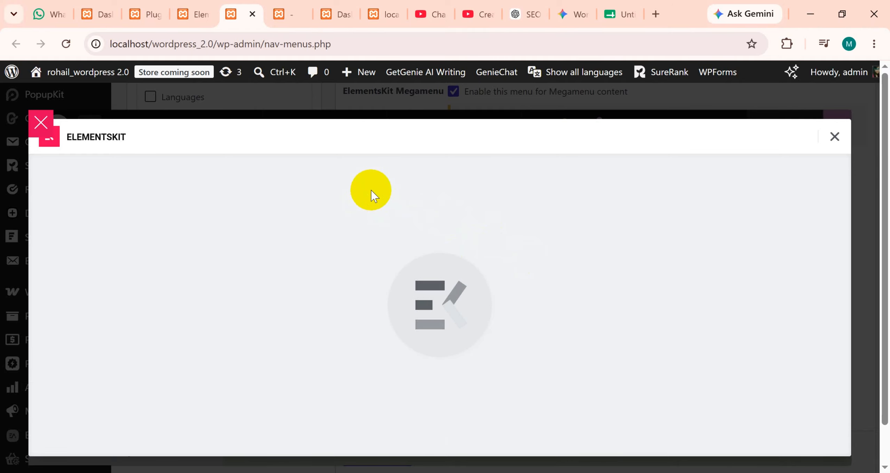
{"action": "scroll", "coordinate": [383, 313], "scroll_direction": "down", "scroll_amount": 3}
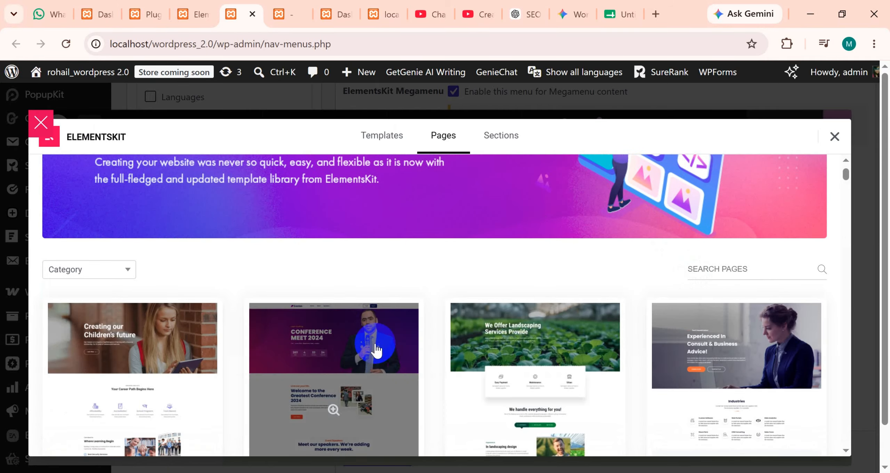
{"action": "scroll", "coordinate": [377, 349], "scroll_direction": "up", "scroll_amount": 3}
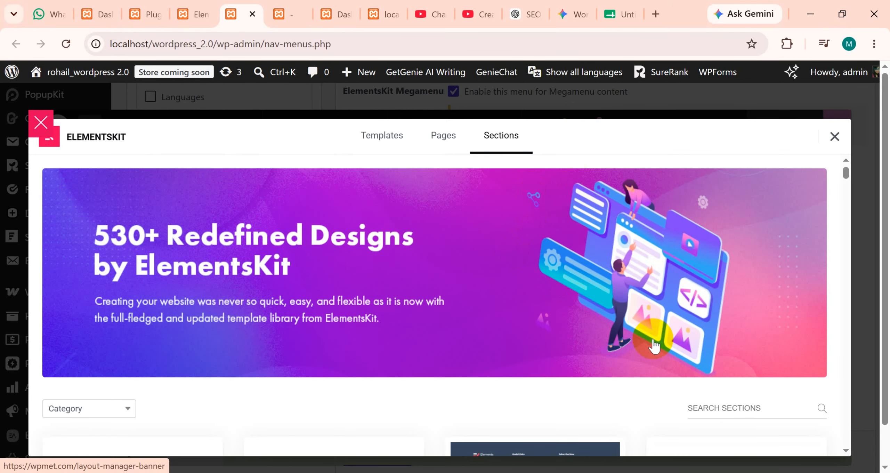
{"action": "scroll", "coordinate": [682, 379], "scroll_direction": "down", "scroll_amount": 2}
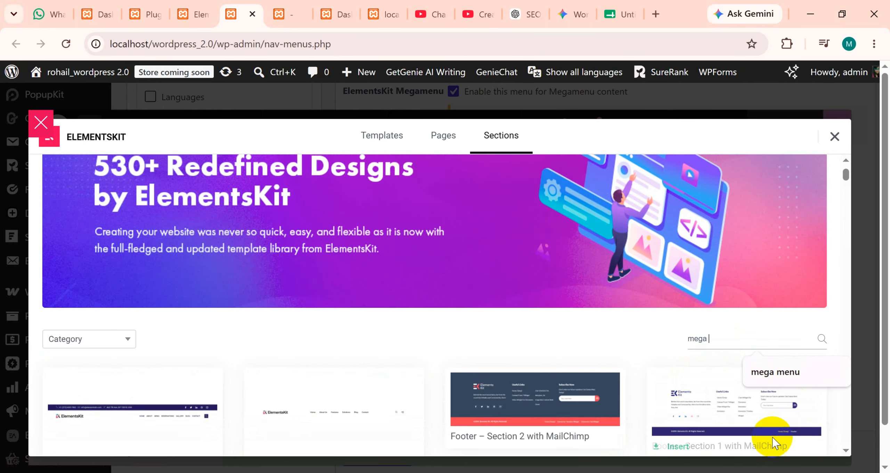
{"action": "left_click", "coordinate": [792, 373]}
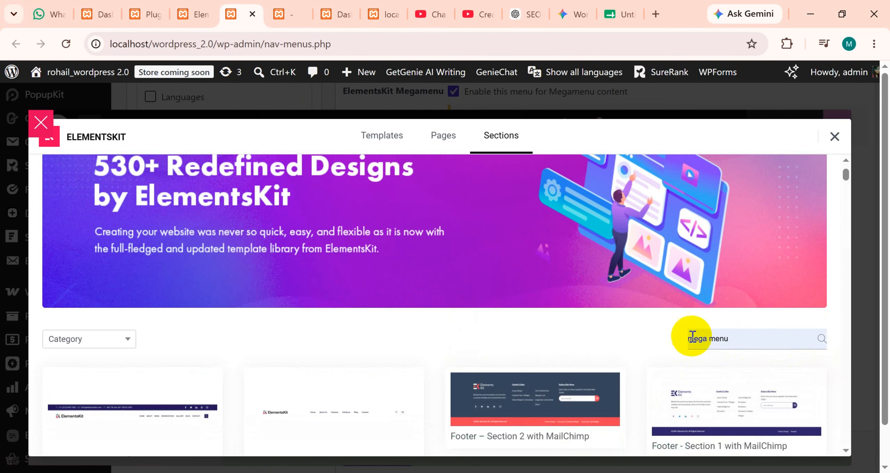
{"action": "left_click", "coordinate": [821, 339]}
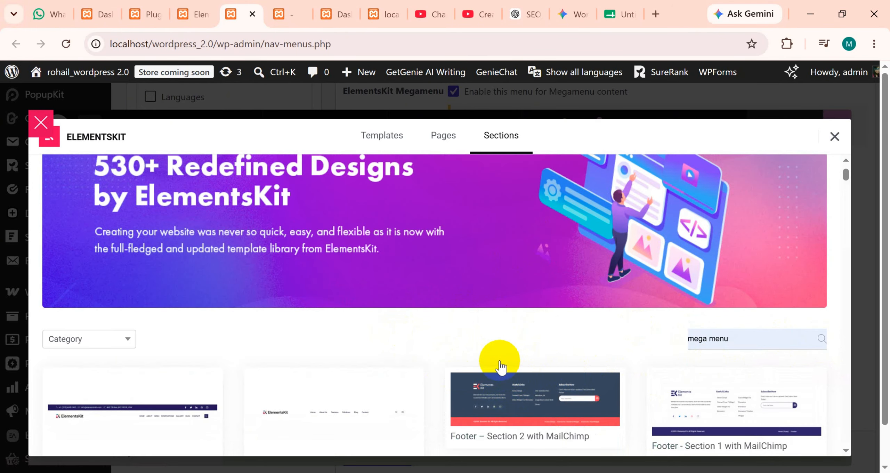
Insert the mega menu section with electronics product images, listed beside Mega Menu – Mens Fashion, and review its layout.
{"action": "scroll", "coordinate": [483, 278], "scroll_direction": "down", "scroll_amount": 5}
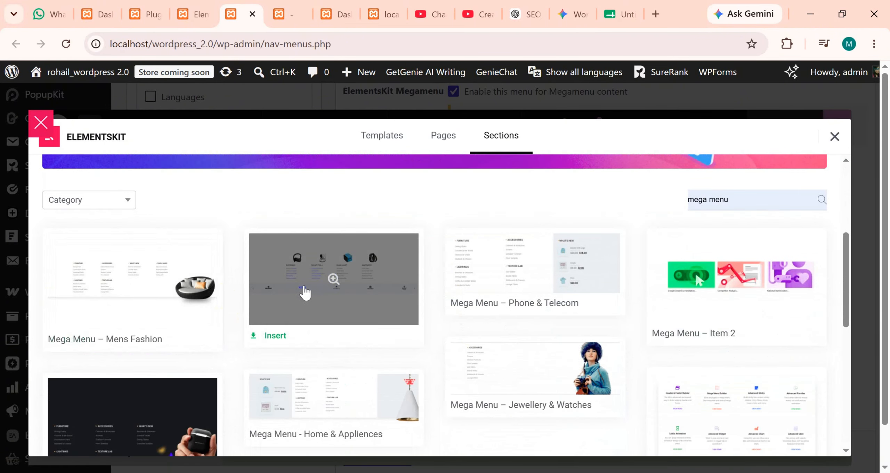
{"action": "left_click", "coordinate": [282, 335]}
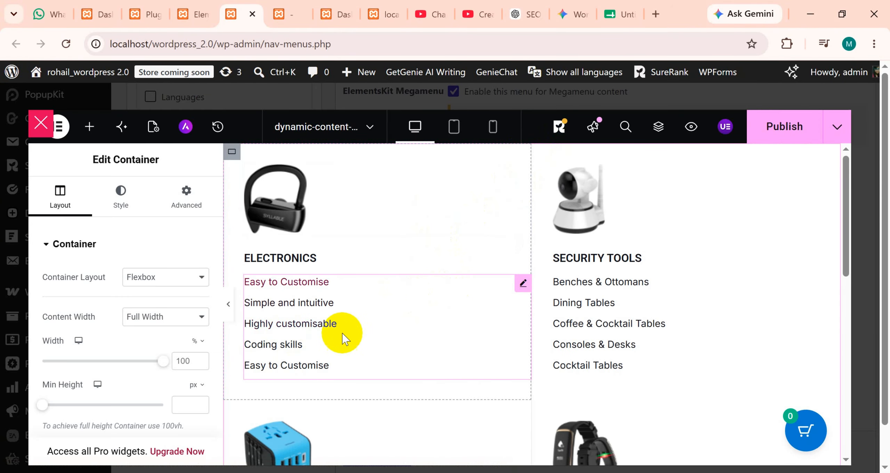
{"action": "scroll", "coordinate": [312, 360], "scroll_direction": "down", "scroll_amount": 2}
{"action": "scroll", "coordinate": [312, 360], "scroll_direction": "down", "scroll_amount": 10}
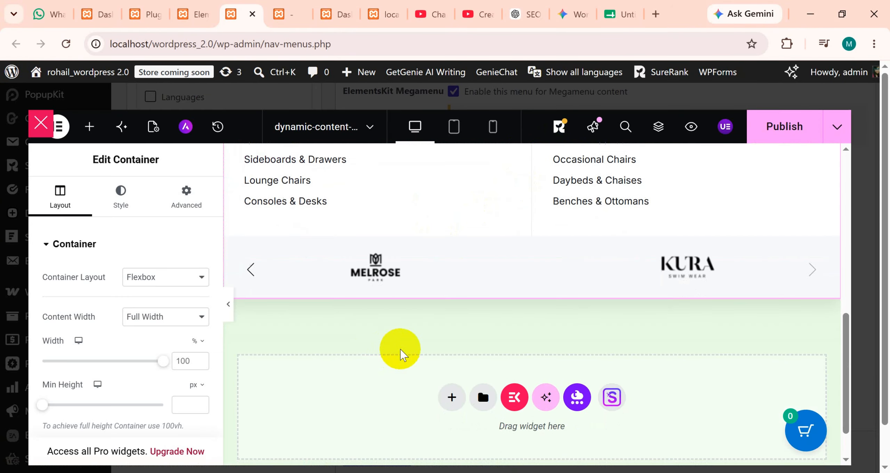
Set the mega menu container's background colour to the global Theme Color 4.
{"action": "scroll", "coordinate": [399, 350], "scroll_direction": "up", "scroll_amount": 12}
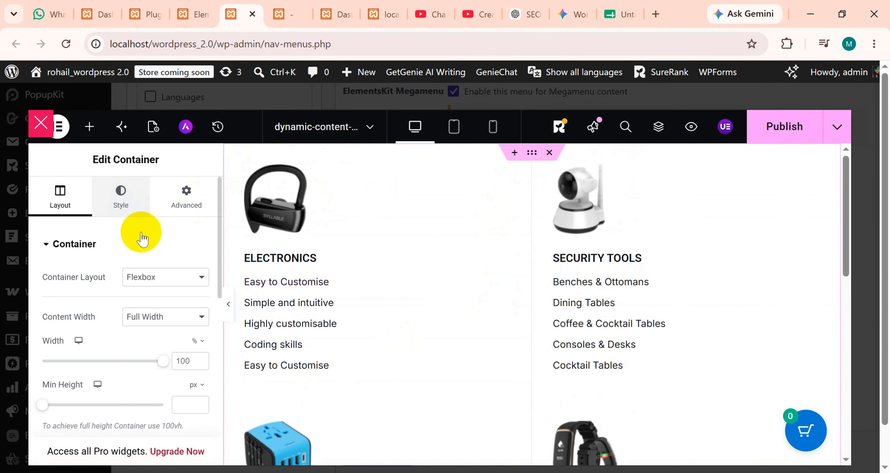
{"action": "scroll", "coordinate": [127, 315], "scroll_direction": "down", "scroll_amount": 1}
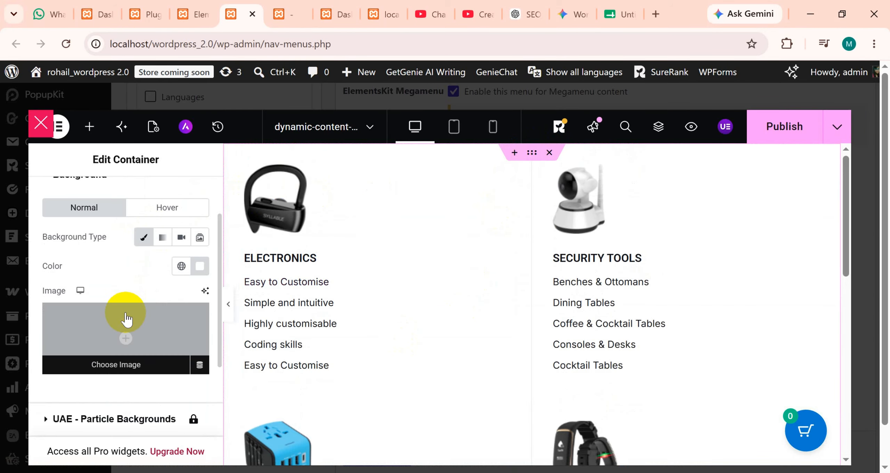
{"action": "scroll", "coordinate": [141, 279], "scroll_direction": "up", "scroll_amount": 1}
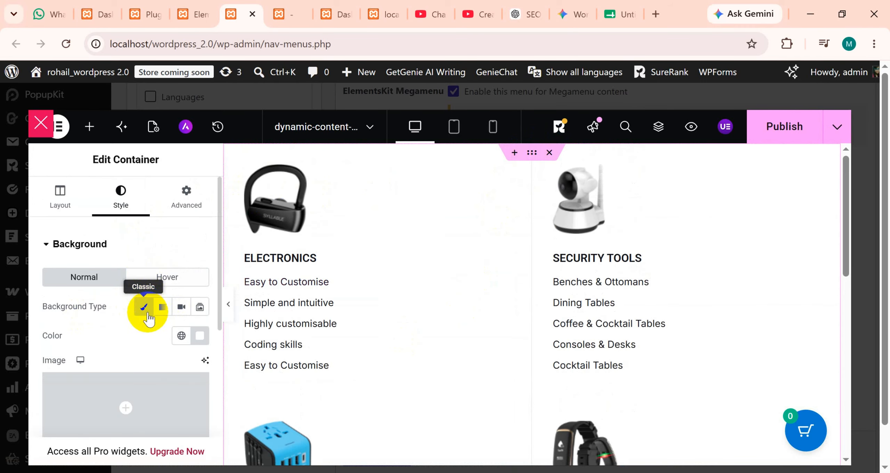
{"action": "left_click", "coordinate": [180, 336]}
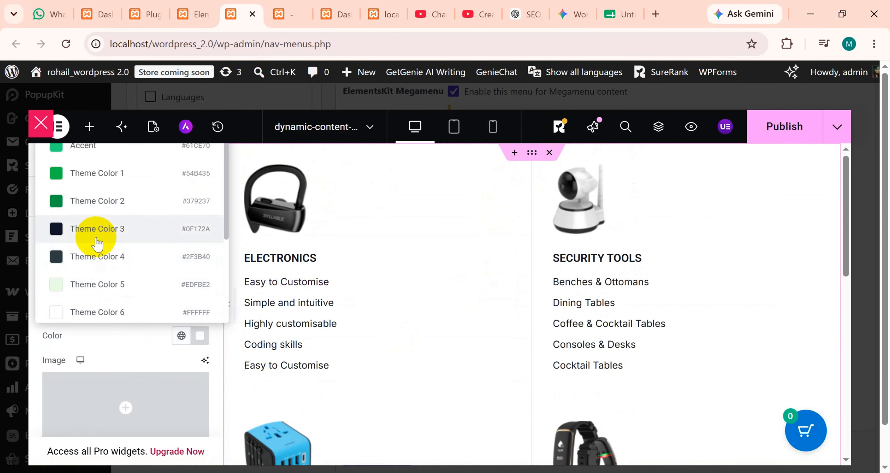
{"action": "scroll", "coordinate": [94, 236], "scroll_direction": "down", "scroll_amount": 3}
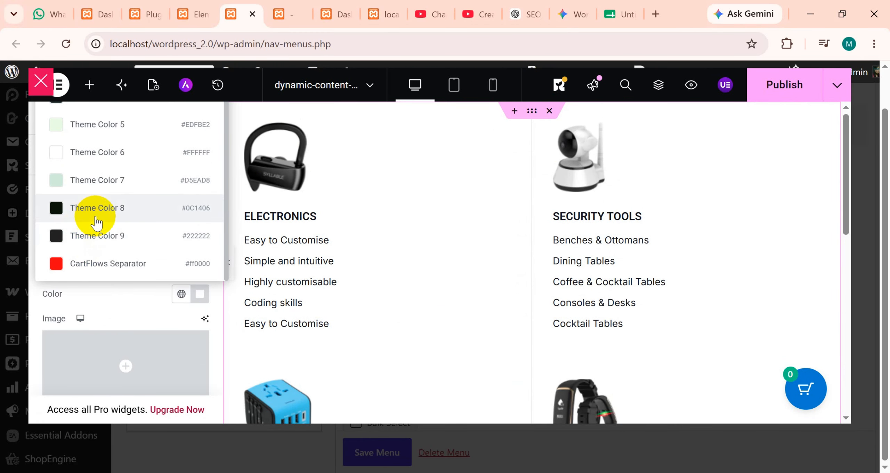
{"action": "left_click", "coordinate": [105, 221]}
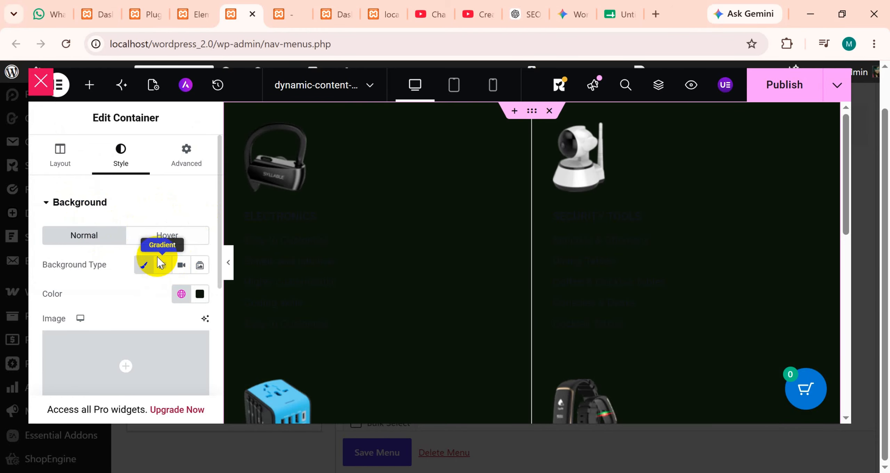
{"action": "left_click", "coordinate": [182, 294]}
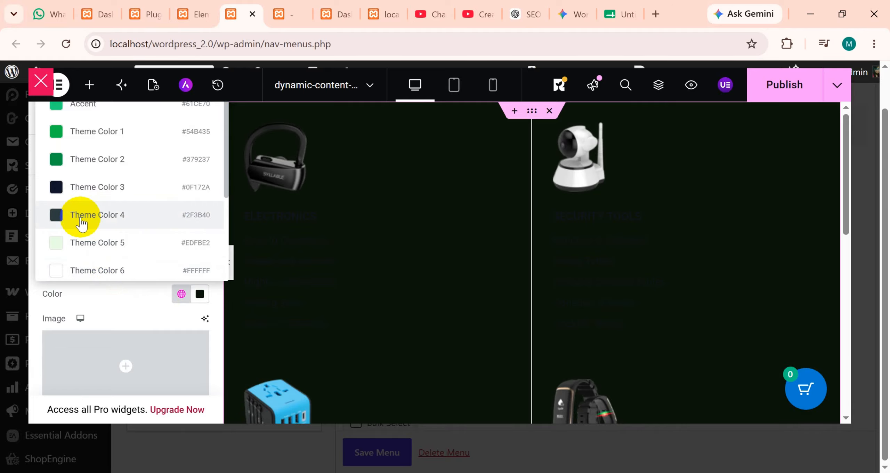
{"action": "left_click", "coordinate": [110, 192]}
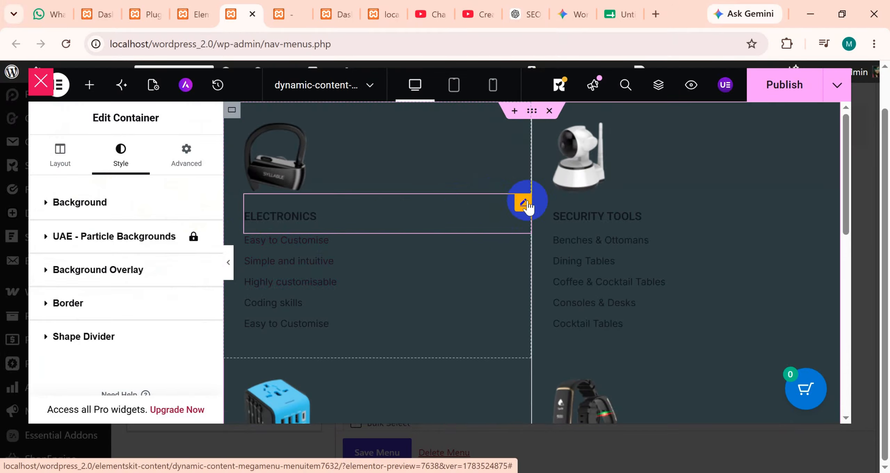
Set the Electronics heading's title colour to the global Theme Color 6.
{"action": "left_click", "coordinate": [526, 204]}
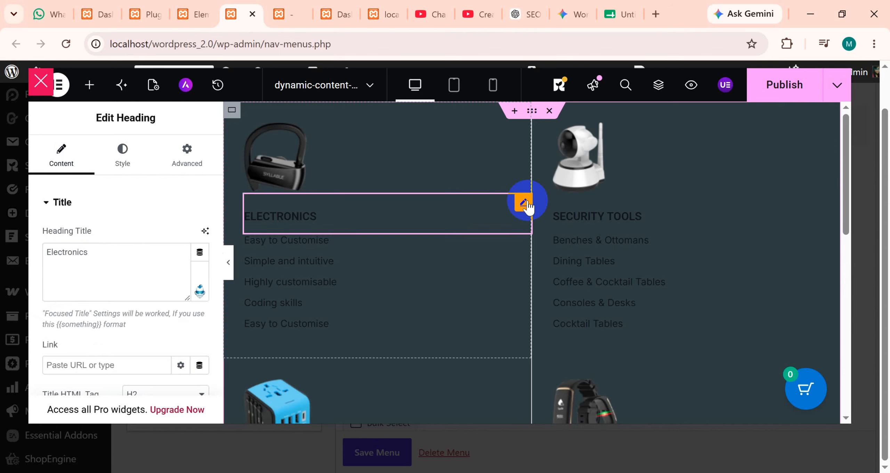
{"action": "left_click", "coordinate": [131, 159]}
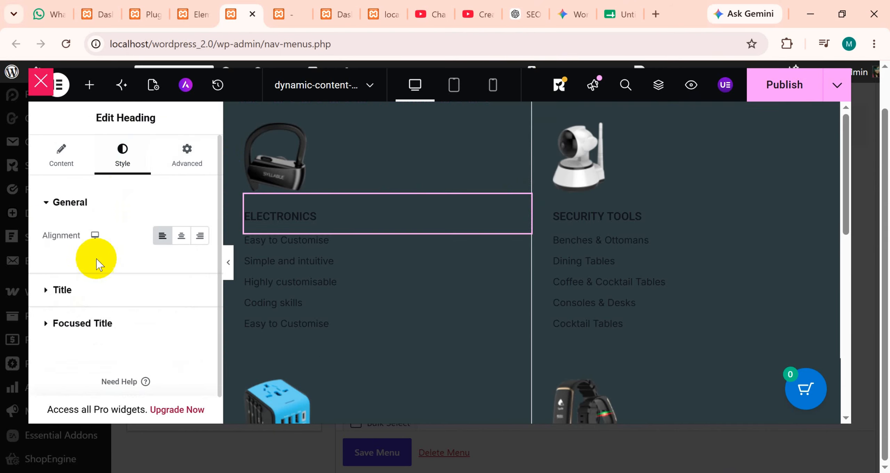
{"action": "scroll", "coordinate": [104, 226], "scroll_direction": "down", "scroll_amount": 1}
{"action": "scroll", "coordinate": [103, 227], "scroll_direction": "up", "scroll_amount": 2}
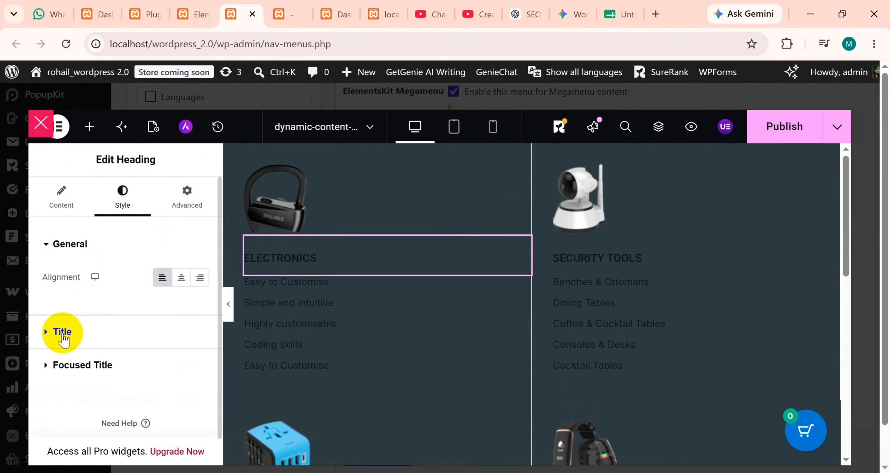
{"action": "left_click", "coordinate": [82, 332]}
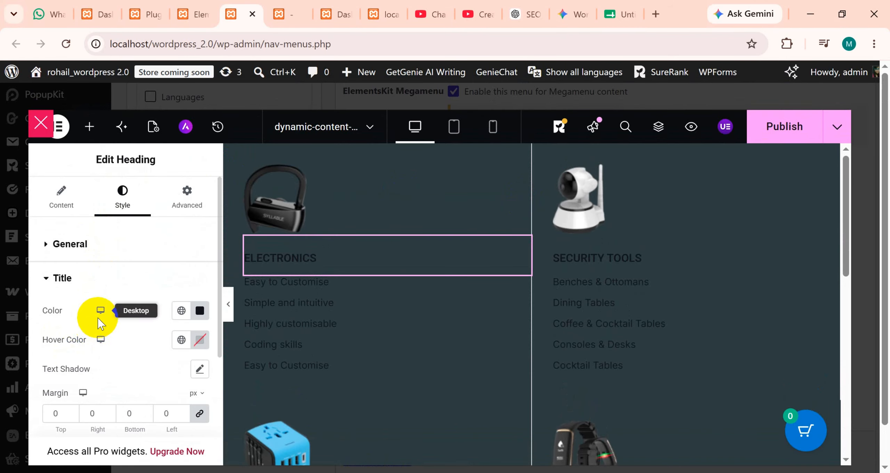
{"action": "scroll", "coordinate": [94, 306], "scroll_direction": "down", "scroll_amount": 2}
{"action": "scroll", "coordinate": [96, 291], "scroll_direction": "up", "scroll_amount": 2}
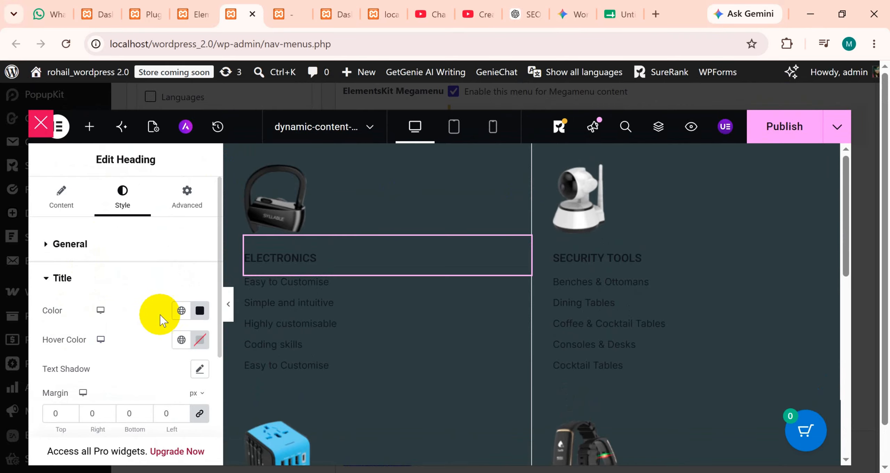
{"action": "left_click", "coordinate": [184, 312]}
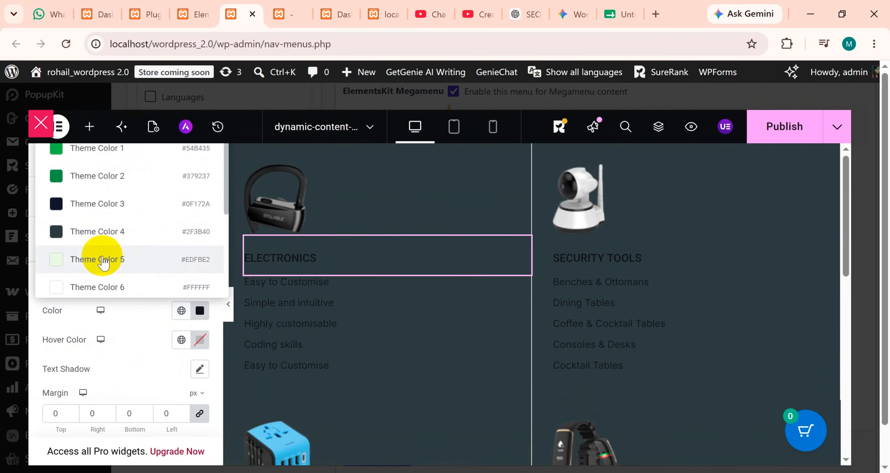
{"action": "left_click", "coordinate": [102, 294]}
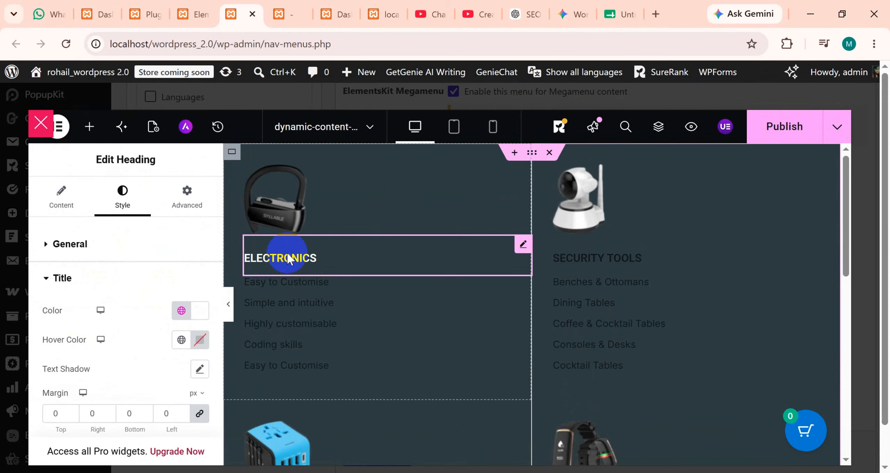
Copy the Electronics heading, paste it below the Electronics link list, and delete the pasted duplicate.
{"action": "right_click", "coordinate": [528, 248]}
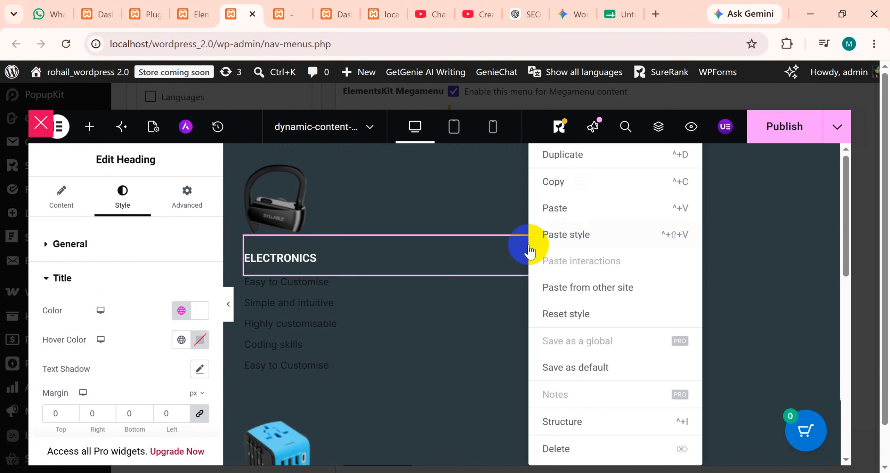
{"action": "left_click", "coordinate": [559, 186]}
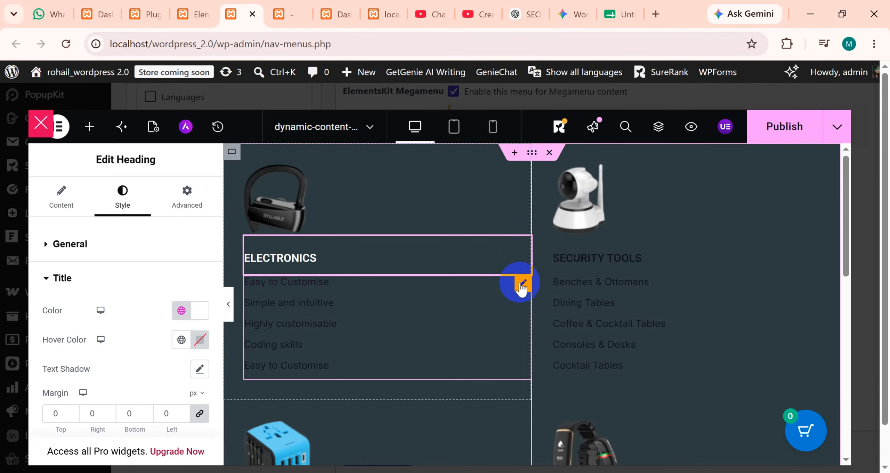
{"action": "right_click", "coordinate": [522, 287]}
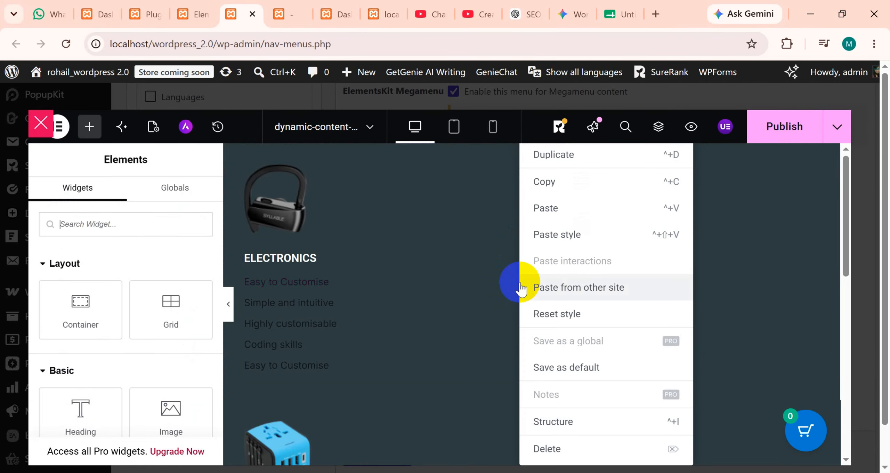
{"action": "left_click", "coordinate": [552, 208]}
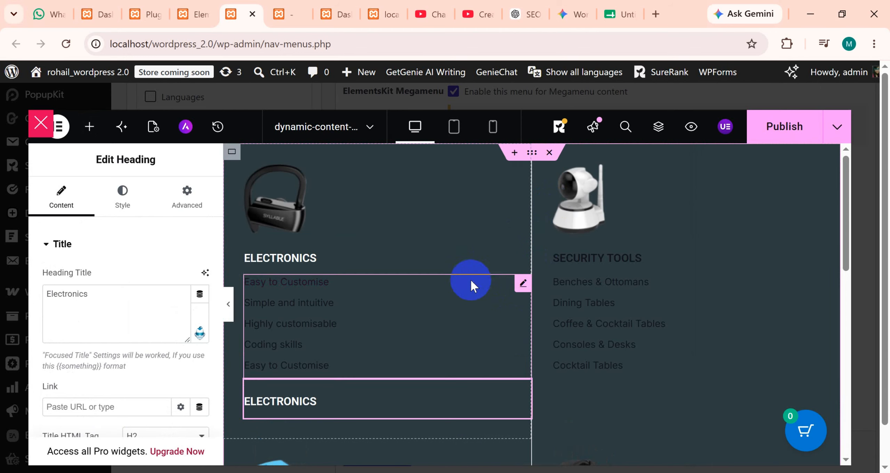
{"action": "scroll", "coordinate": [468, 288], "scroll_direction": "down", "scroll_amount": 2}
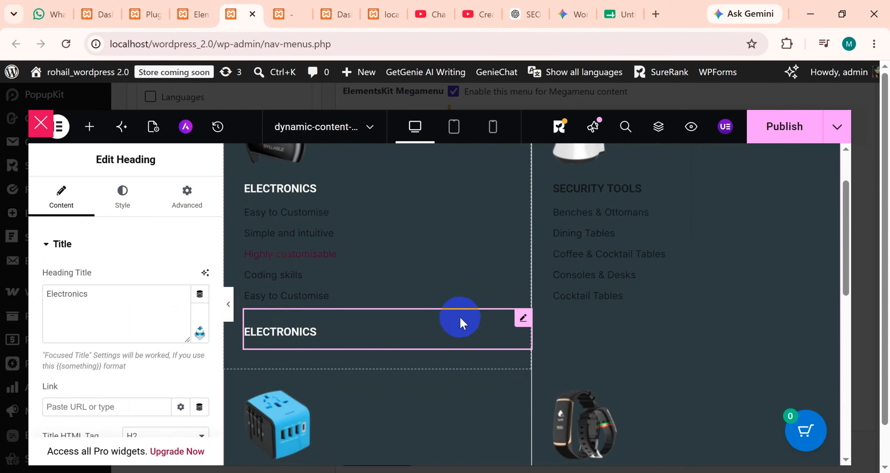
{"action": "right_click", "coordinate": [523, 321]}
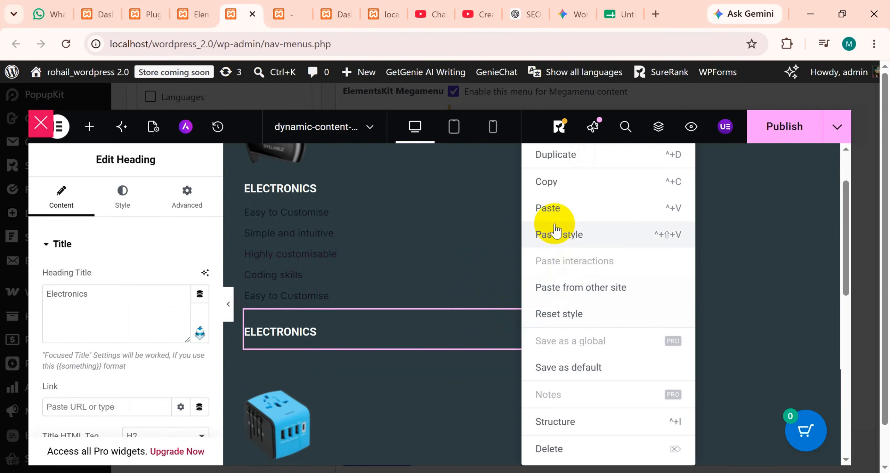
{"action": "scroll", "coordinate": [549, 313], "scroll_direction": "down", "scroll_amount": 1}
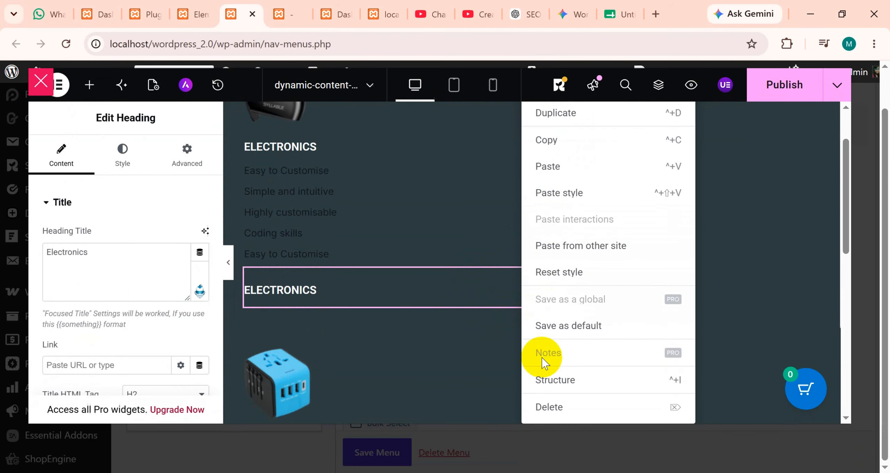
{"action": "left_click", "coordinate": [547, 410]}
Try to apply the copied heading's style to the Electronics link list and the Security Tools heading.
{"action": "mouse_move", "coordinate": [492, 185]}
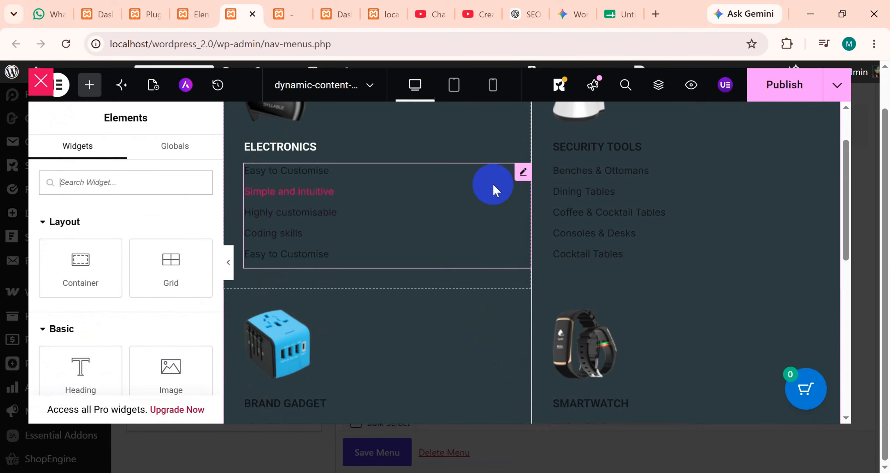
{"action": "right_click", "coordinate": [522, 174]}
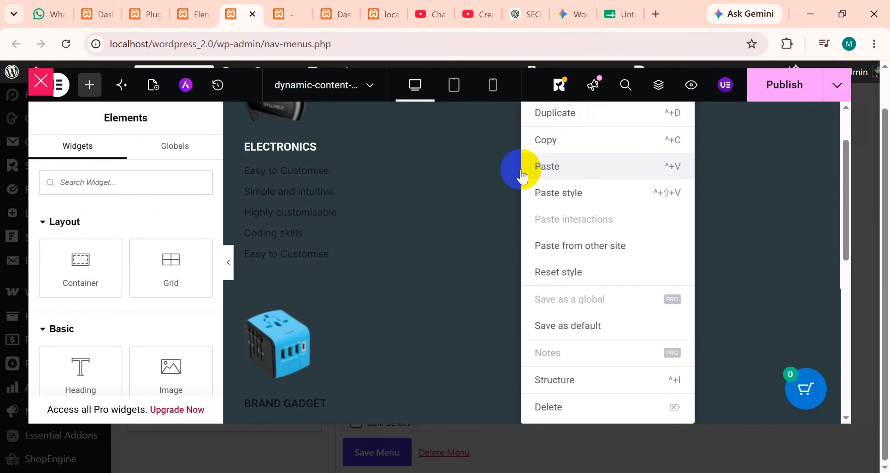
{"action": "left_click", "coordinate": [556, 195]}
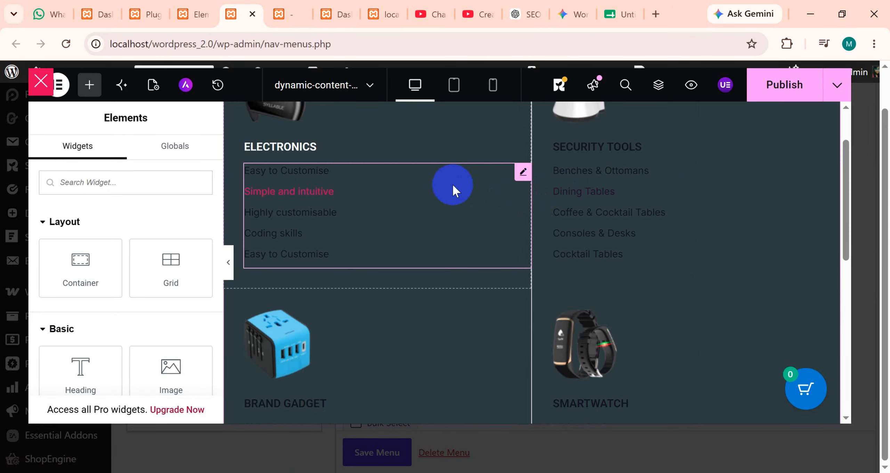
{"action": "scroll", "coordinate": [661, 167], "scroll_direction": "up", "scroll_amount": 2}
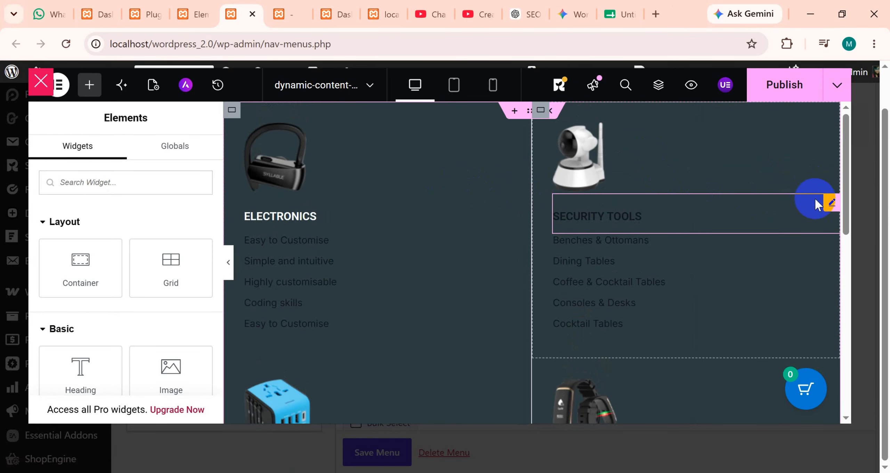
{"action": "right_click", "coordinate": [832, 205]}
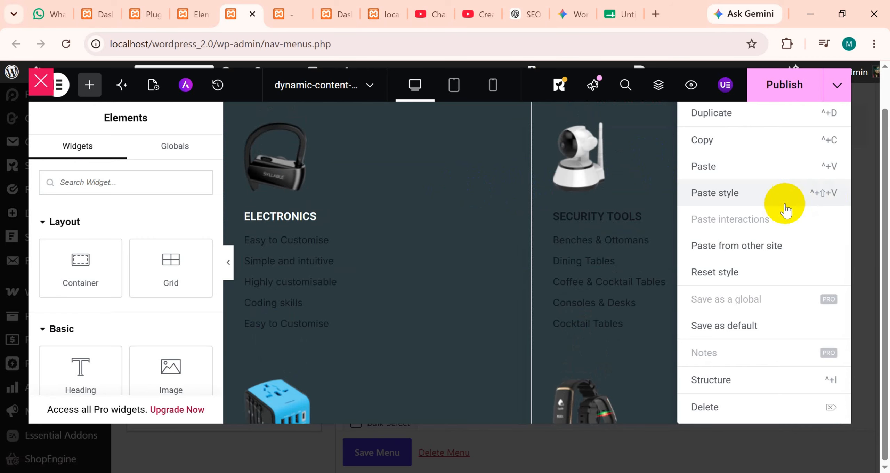
{"action": "left_click", "coordinate": [720, 193]}
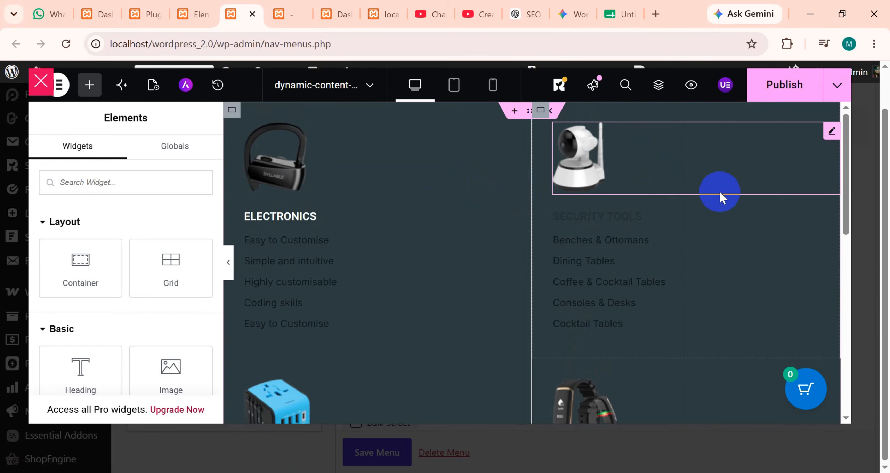
Try to apply the copied heading's style to the Security Tools link list and again to the Electronics list.
{"action": "scroll", "coordinate": [765, 230], "scroll_direction": "down", "scroll_amount": 2}
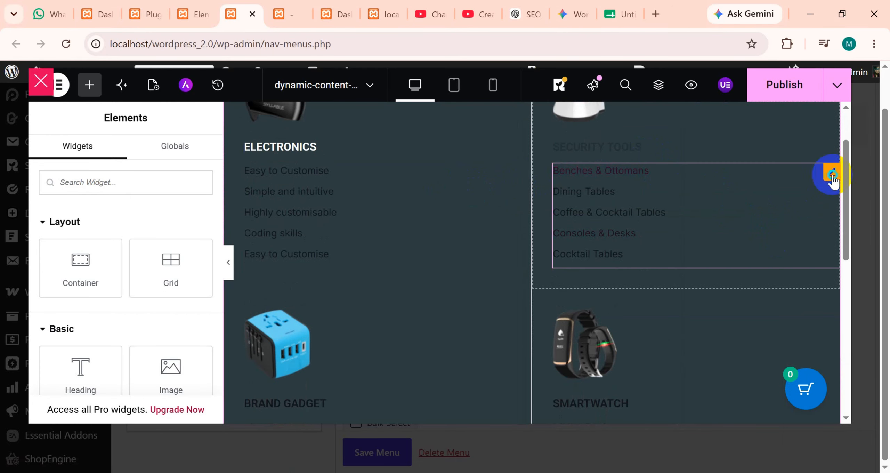
{"action": "right_click", "coordinate": [833, 176]}
{"action": "left_click", "coordinate": [761, 203]}
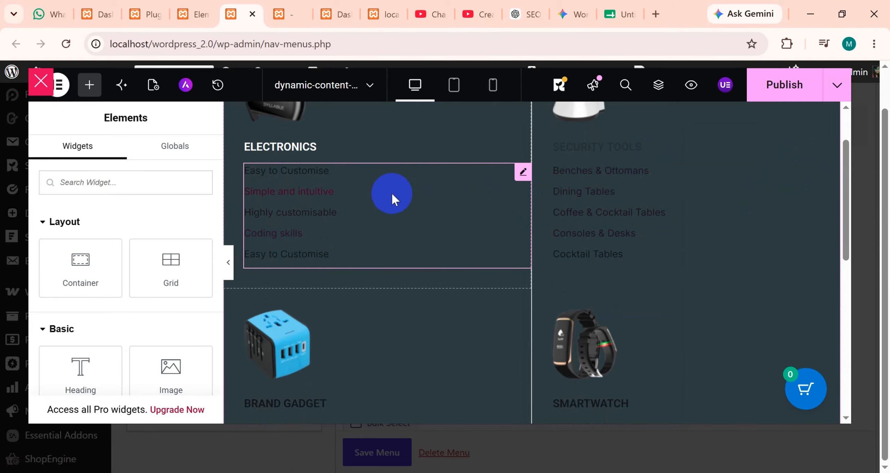
{"action": "right_click", "coordinate": [525, 174]}
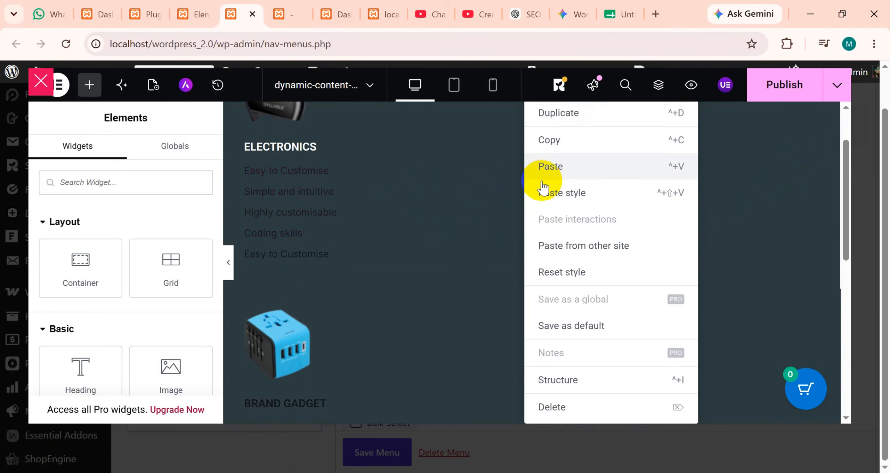
{"action": "left_click", "coordinate": [546, 193]}
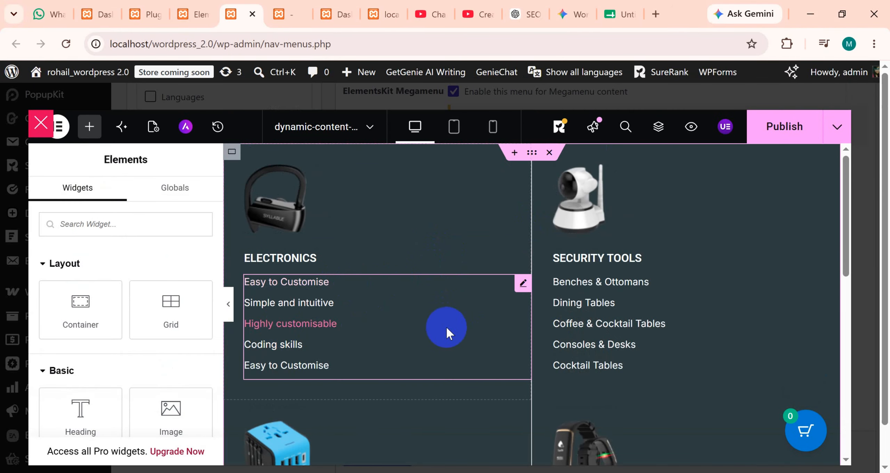
Review the whole mega menu at full canvas width, and return to the editing view.
{"action": "left_click", "coordinate": [229, 305]}
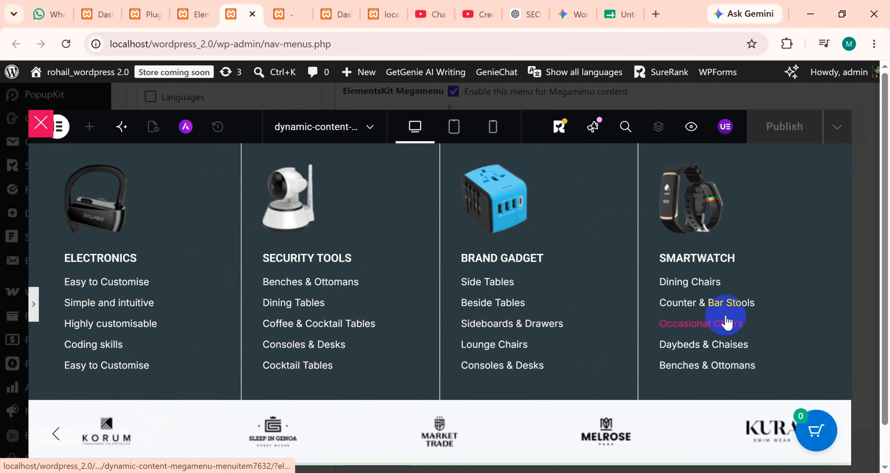
{"action": "left_click", "coordinate": [32, 308]}
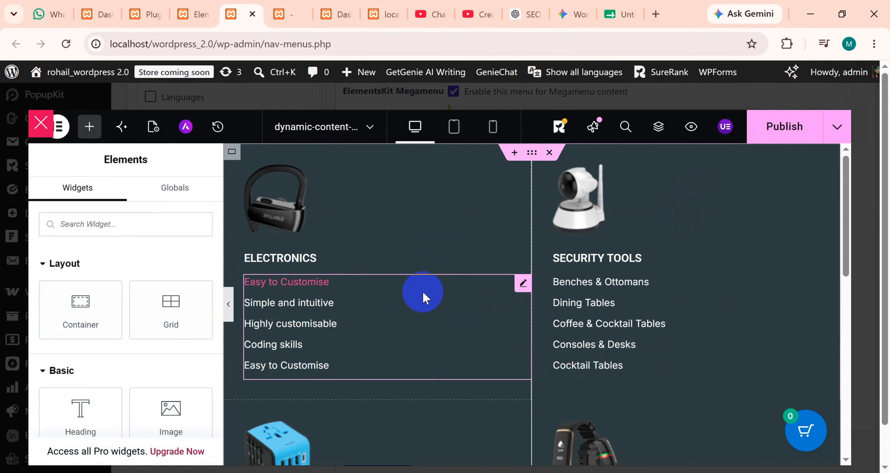
{"action": "scroll", "coordinate": [393, 311], "scroll_direction": "down", "scroll_amount": 2}
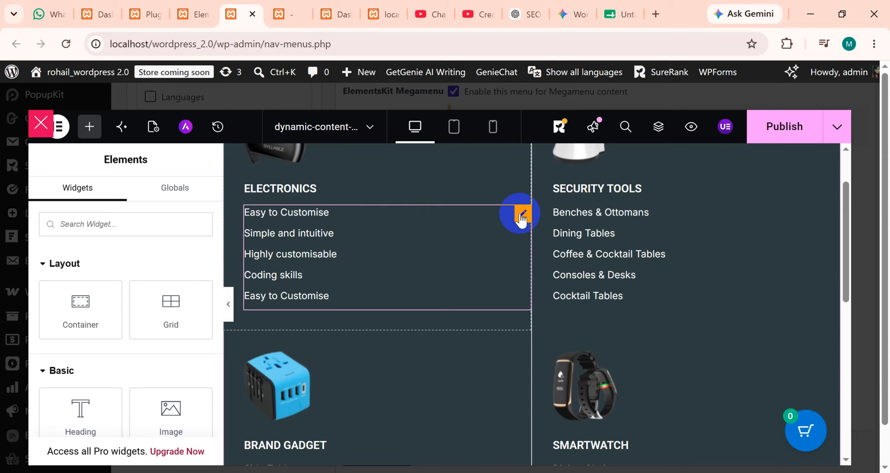
Open the Electronics link list for editing and examine its first item's text, subtitle, icon and link settings.
{"action": "left_click", "coordinate": [522, 218]}
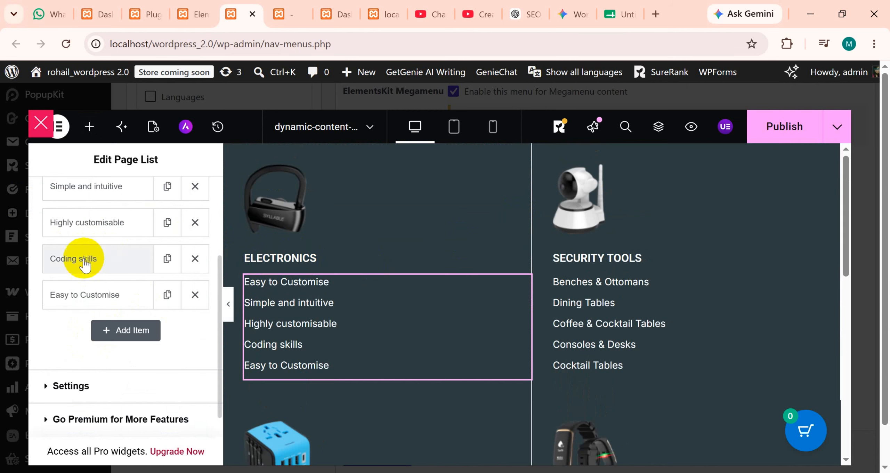
{"action": "scroll", "coordinate": [79, 260], "scroll_direction": "up", "scroll_amount": 4}
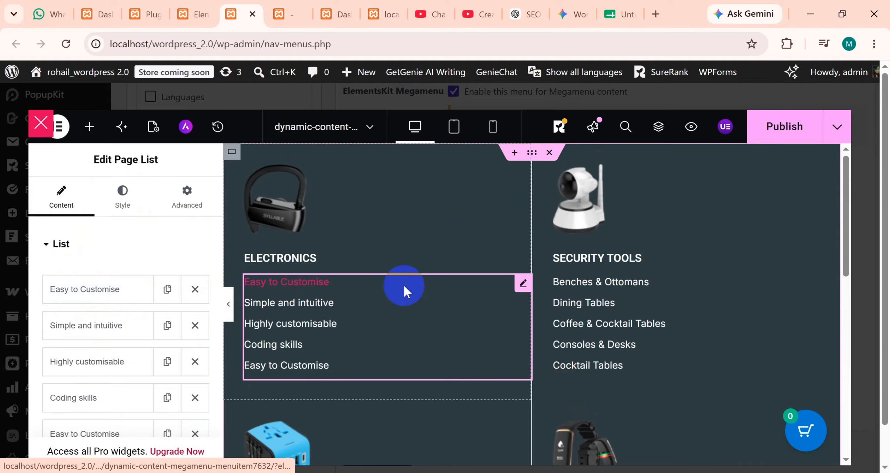
{"action": "left_click", "coordinate": [118, 295]}
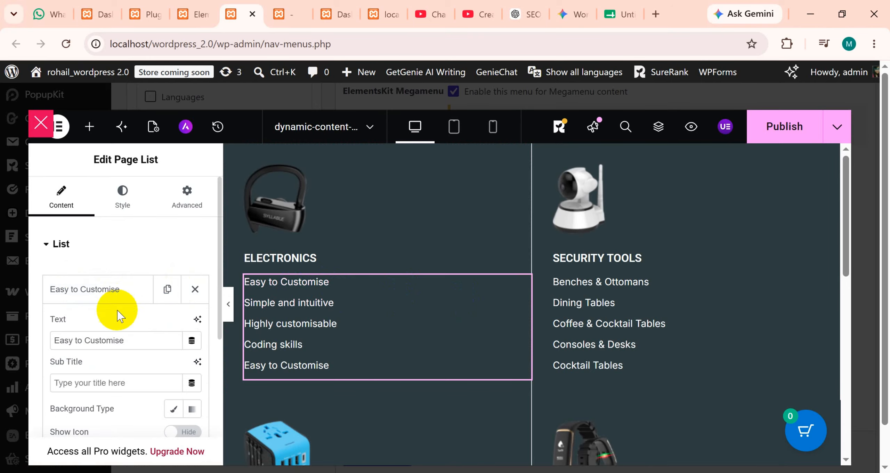
{"action": "left_click_drag", "start_coordinate": [133, 340], "coordinate": [59, 341]}
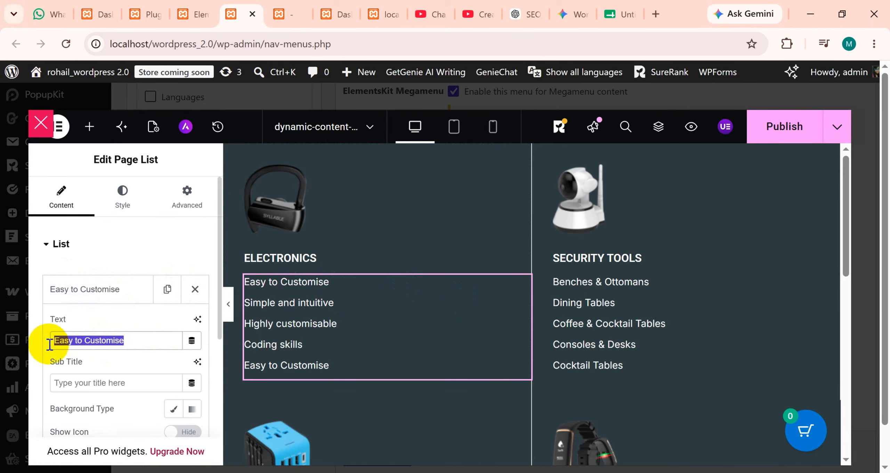
{"action": "left_click", "coordinate": [85, 387]}
{"action": "scroll", "coordinate": [81, 385], "scroll_direction": "down", "scroll_amount": 2}
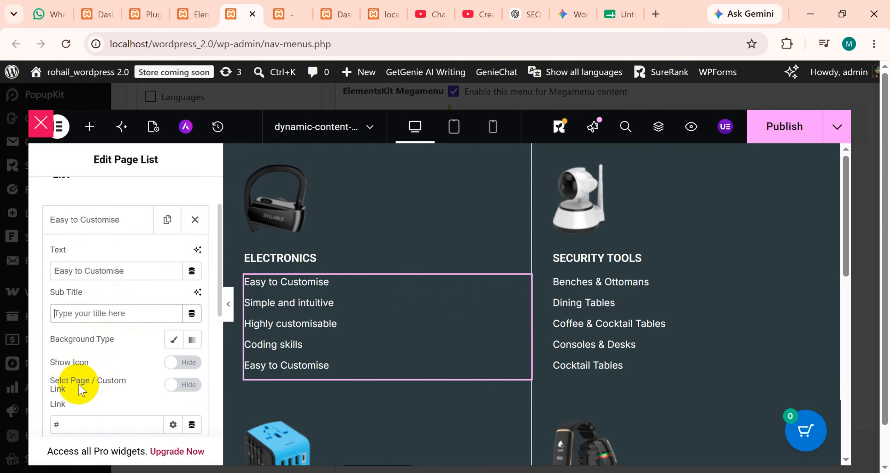
{"action": "scroll", "coordinate": [95, 400], "scroll_direction": "down", "scroll_amount": 2}
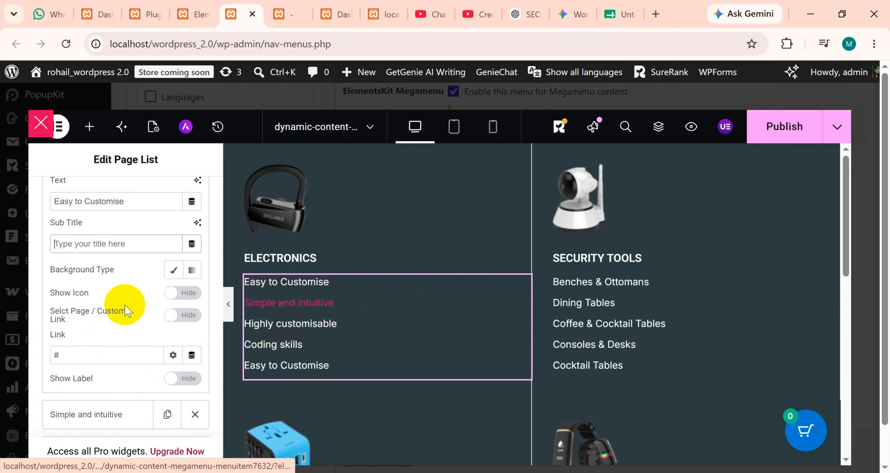
{"action": "scroll", "coordinate": [93, 295], "scroll_direction": "down", "scroll_amount": 4}
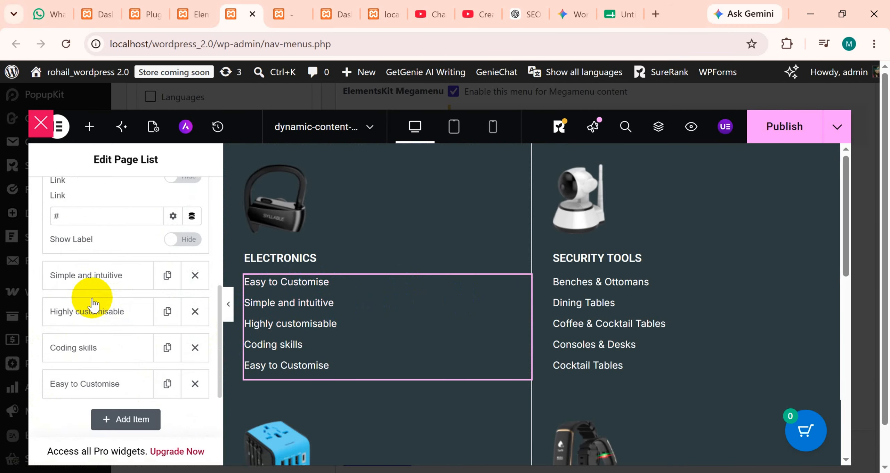
Change the text of the second item in the Electronics link list to "hello".
{"action": "left_click", "coordinate": [87, 275]}
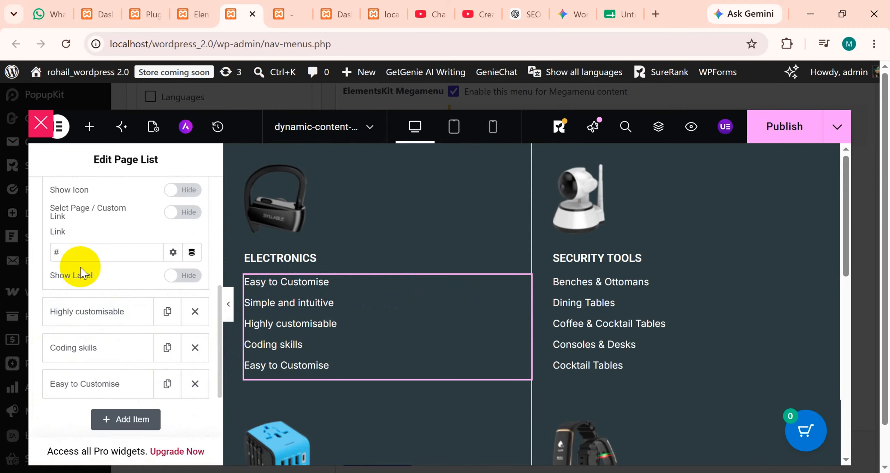
{"action": "scroll", "coordinate": [91, 297], "scroll_direction": "up", "scroll_amount": 4}
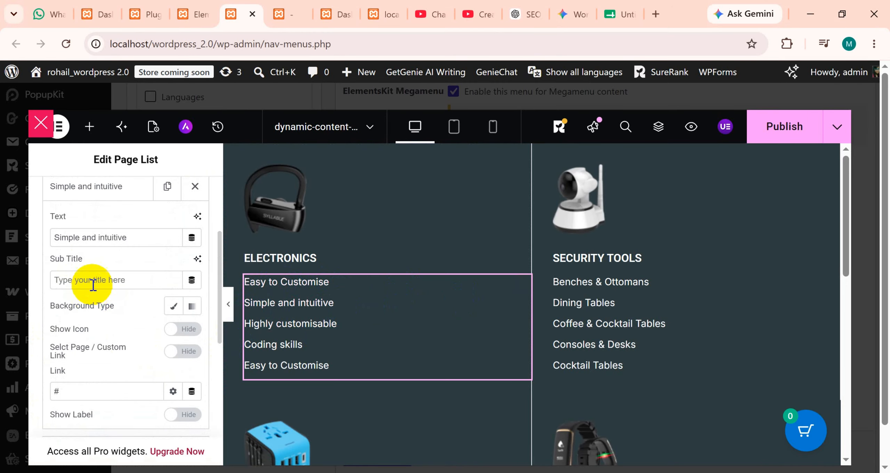
{"action": "left_click_drag", "start_coordinate": [127, 237], "coordinate": [45, 240]}
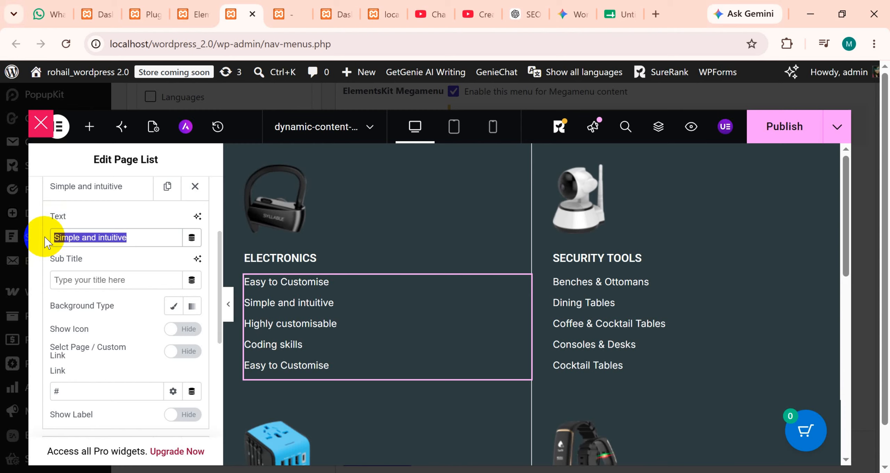
{"action": "type", "text": "hello"}
{"action": "left_click", "coordinate": [257, 308]}
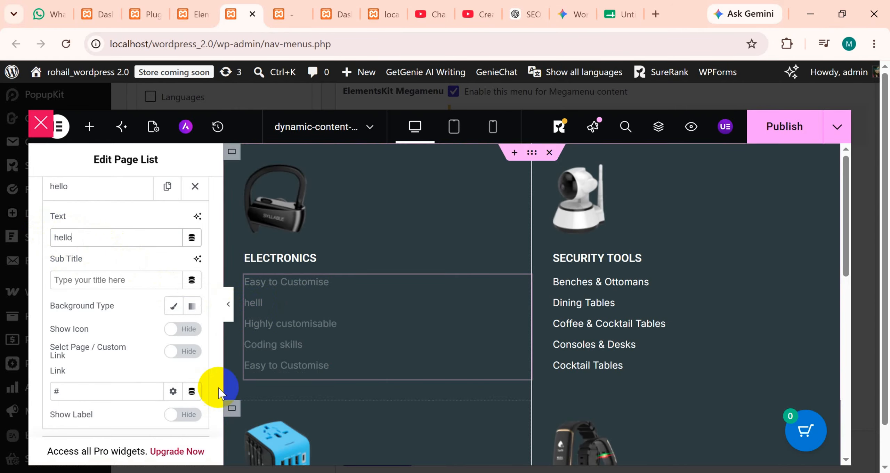
{"action": "left_click_drag", "start_coordinate": [70, 239], "coordinate": [46, 237]}
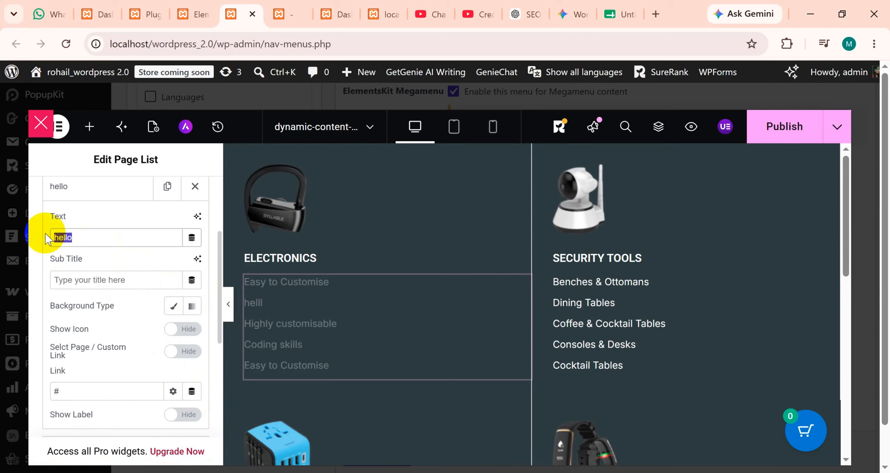
{"action": "left_click", "coordinate": [86, 280]}
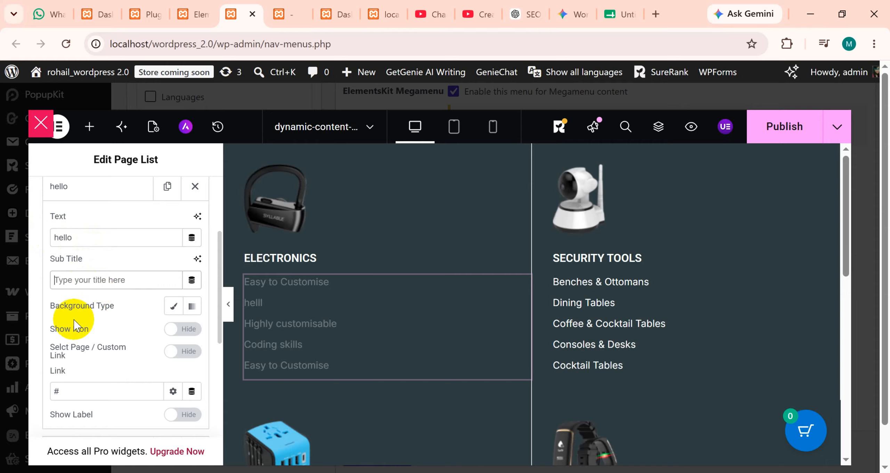
{"action": "scroll", "coordinate": [87, 382], "scroll_direction": "down", "scroll_amount": 2}
{"action": "scroll", "coordinate": [87, 372], "scroll_direction": "up", "scroll_amount": 4}
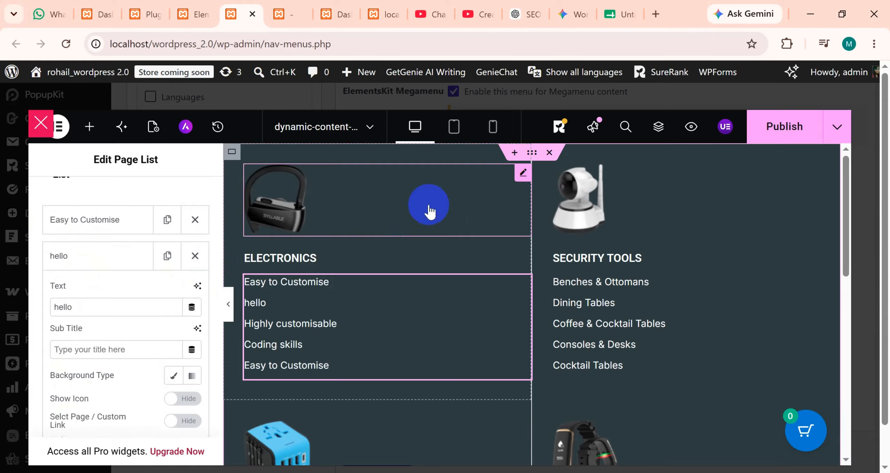
Open the media picker for the image above the Electronics heading, and close it without choosing a replacement.
{"action": "left_click", "coordinate": [294, 228]}
{"action": "mouse_move", "coordinate": [110, 329]}
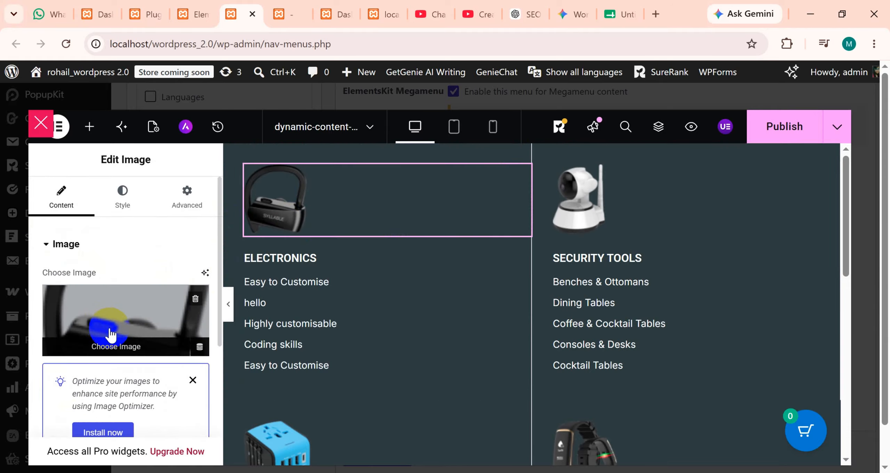
{"action": "left_click", "coordinate": [110, 348]}
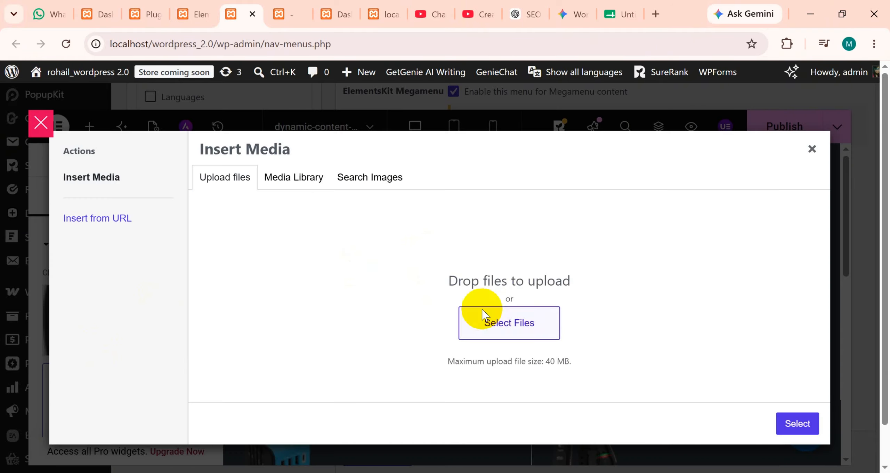
{"action": "left_click", "coordinate": [814, 150]}
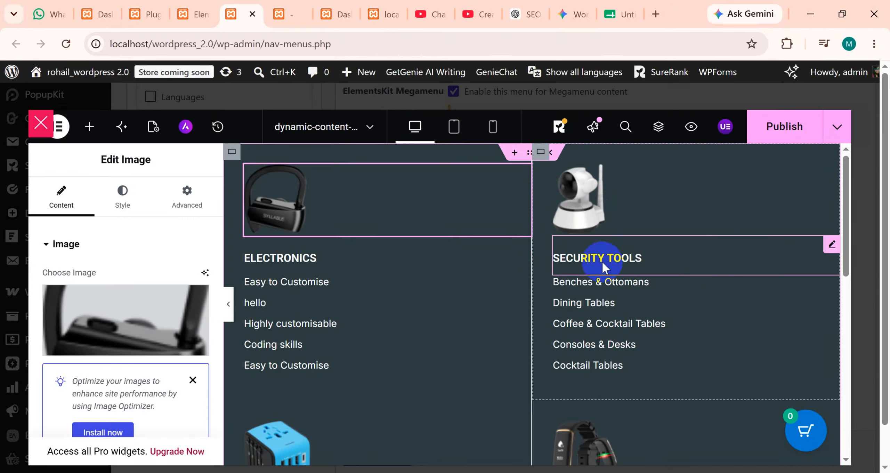
Open the Brand Gadget link list for editing and examine the Side Tables item's text and link settings.
{"action": "scroll", "coordinate": [460, 279], "scroll_direction": "down", "scroll_amount": 4}
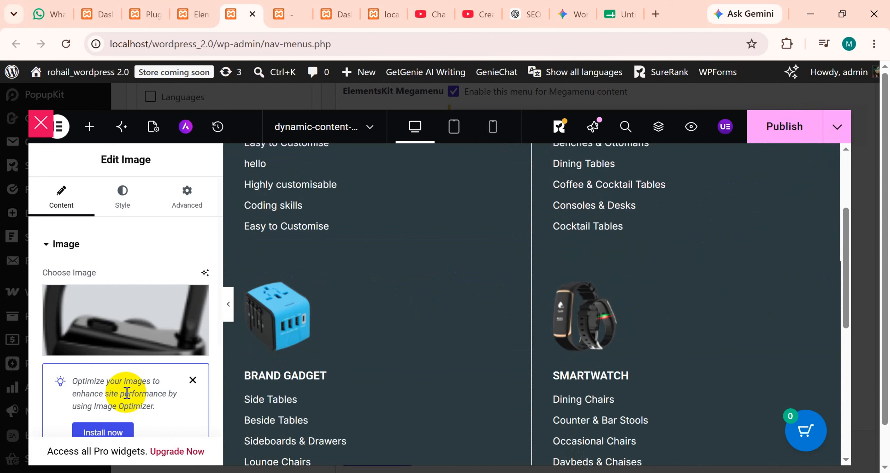
{"action": "scroll", "coordinate": [252, 348], "scroll_direction": "down", "scroll_amount": 2}
{"action": "left_click", "coordinate": [192, 380]}
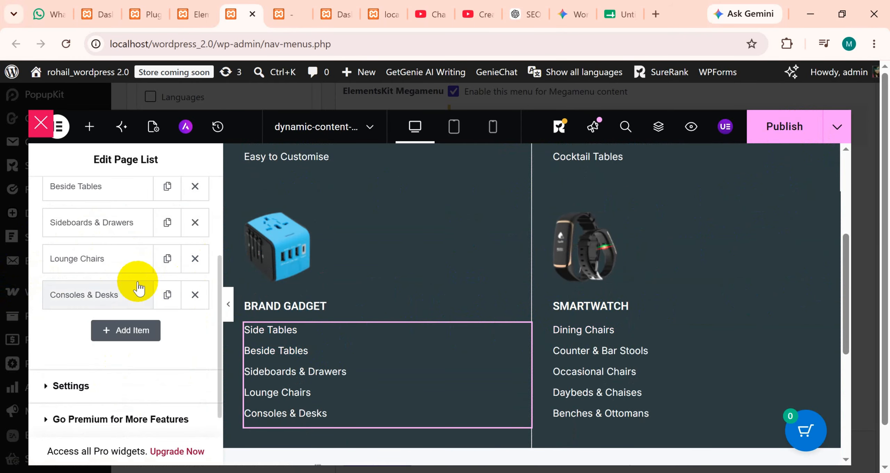
{"action": "scroll", "coordinate": [137, 280], "scroll_direction": "up", "scroll_amount": 3}
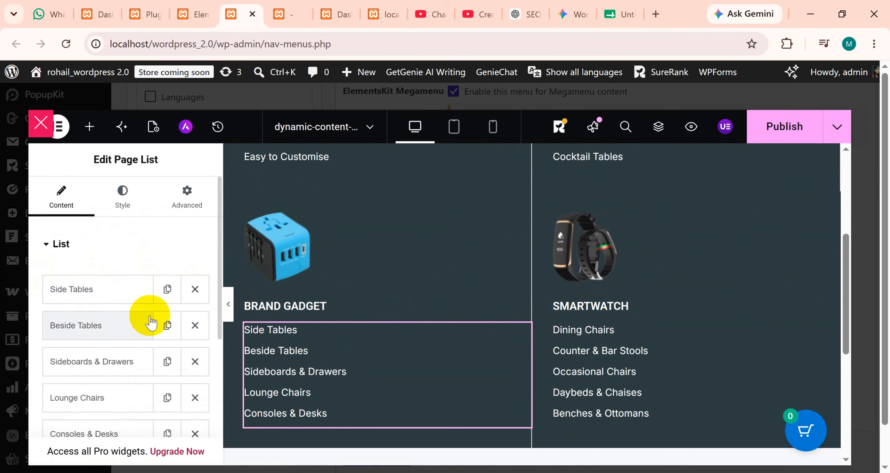
{"action": "left_click", "coordinate": [109, 292]}
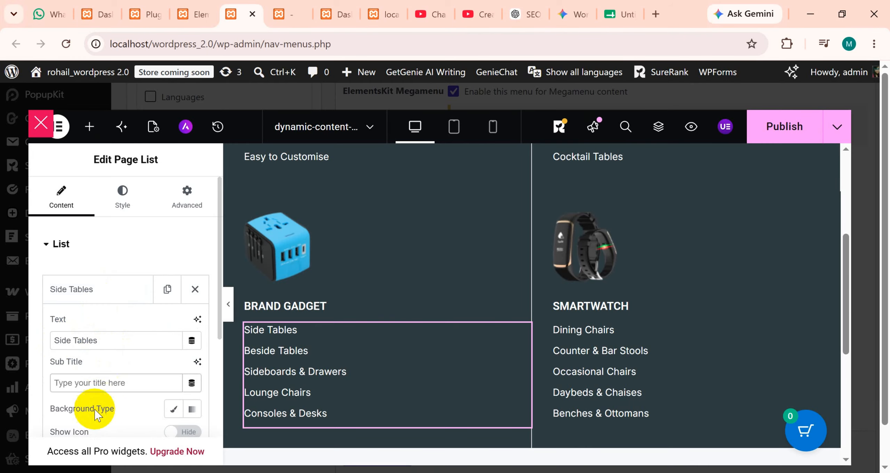
{"action": "scroll", "coordinate": [94, 407], "scroll_direction": "down", "scroll_amount": 2}
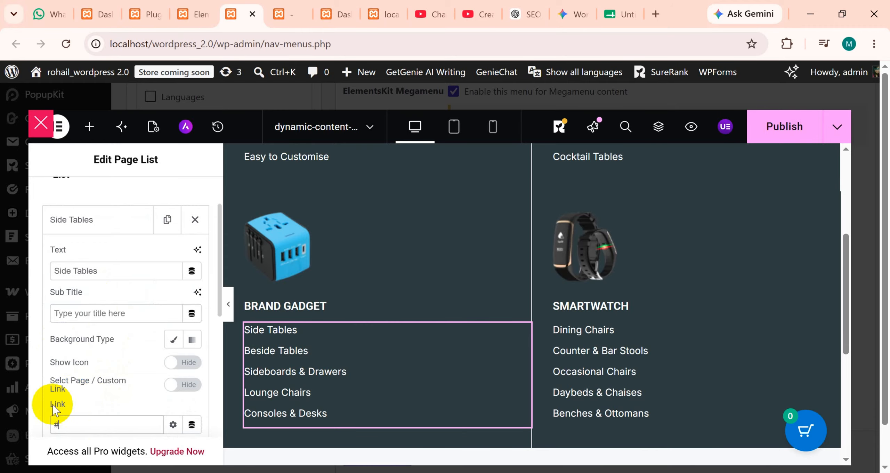
{"action": "scroll", "coordinate": [87, 372], "scroll_direction": "down", "scroll_amount": 2}
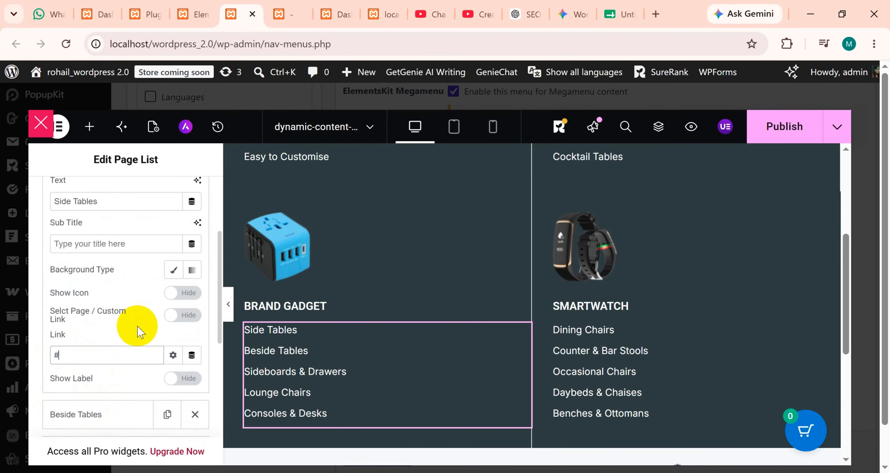
{"action": "scroll", "coordinate": [135, 334], "scroll_direction": "down", "scroll_amount": 2}
{"action": "scroll", "coordinate": [138, 341], "scroll_direction": "down", "scroll_amount": 2}
Publish the edited mega menu content.
{"action": "scroll", "coordinate": [348, 342], "scroll_direction": "up", "scroll_amount": 2}
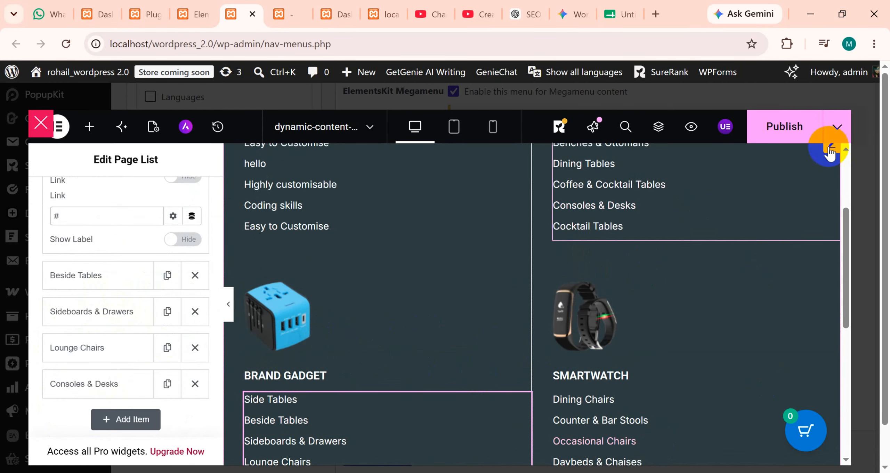
{"action": "left_click", "coordinate": [771, 139]}
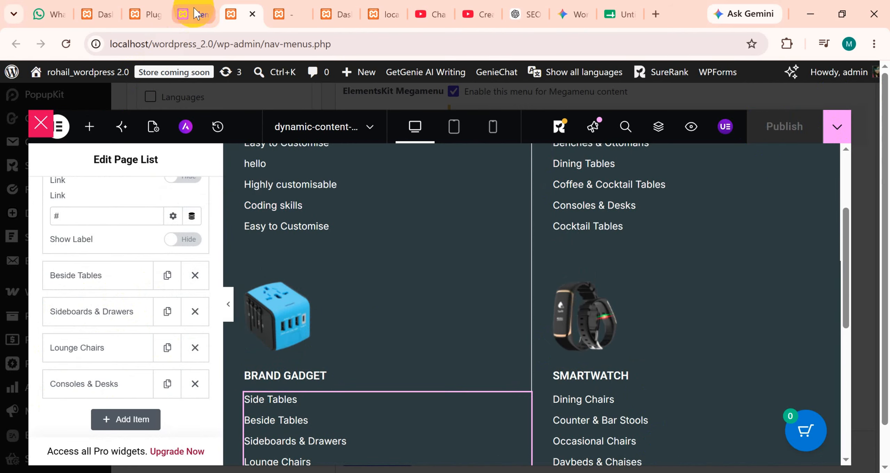
From the WordPress plugins page, open the Menus management page in a new browser tab.
{"action": "left_click", "coordinate": [102, 15]}
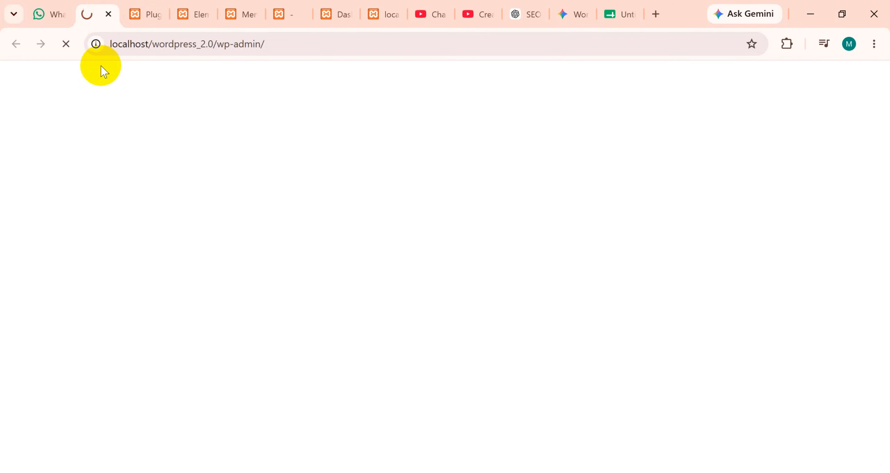
{"action": "left_click", "coordinate": [180, 17]}
{"action": "left_click", "coordinate": [136, 14]}
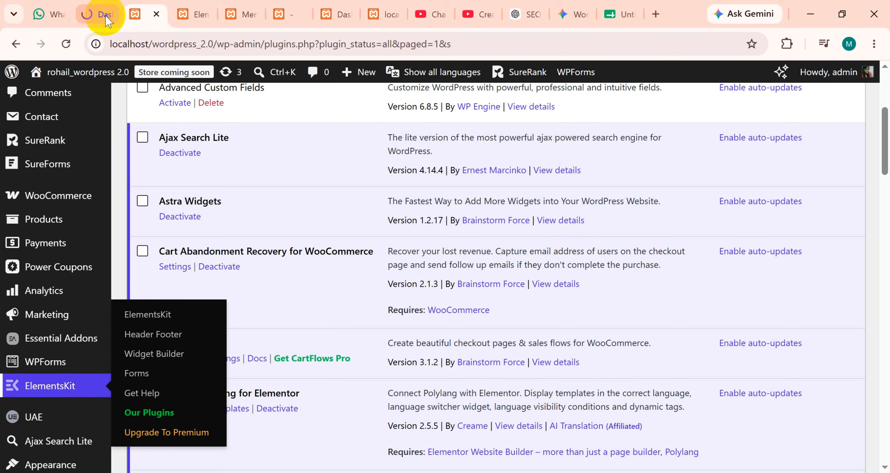
{"action": "scroll", "coordinate": [36, 392], "scroll_direction": "down", "scroll_amount": 5}
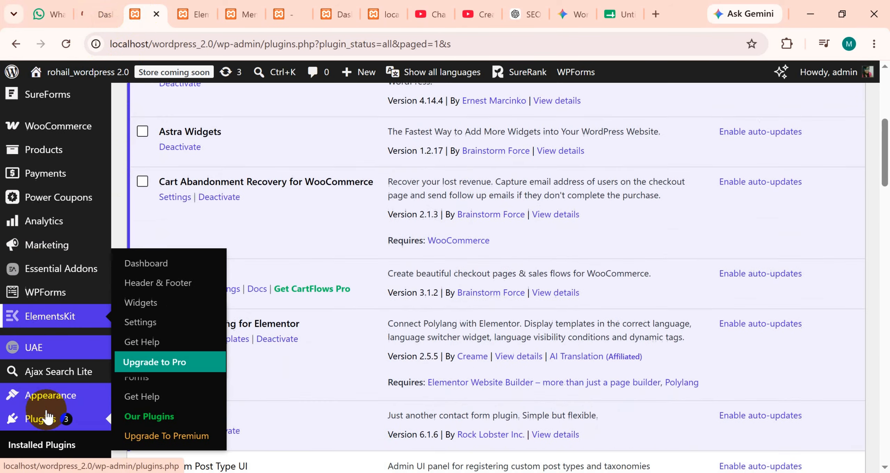
{"action": "mouse_move", "coordinate": [53, 414]}
{"action": "scroll", "coordinate": [59, 398], "scroll_direction": "down", "scroll_amount": 4}
{"action": "scroll", "coordinate": [55, 417], "scroll_direction": "up", "scroll_amount": 3}
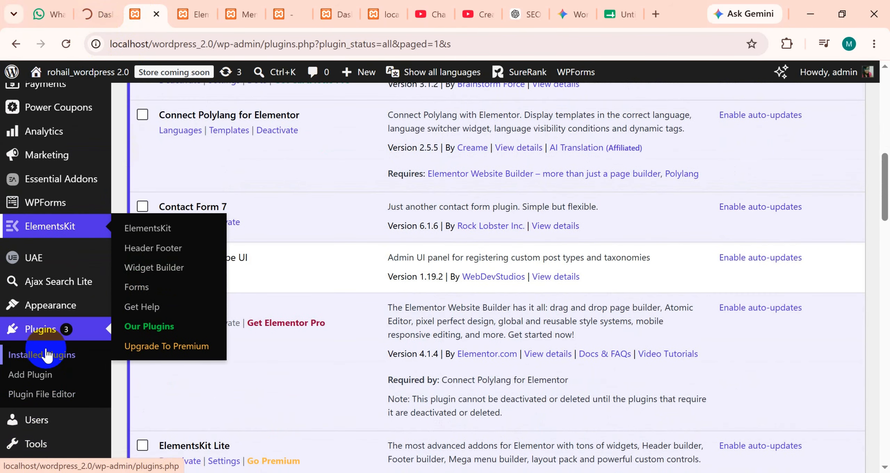
{"action": "mouse_move", "coordinate": [59, 308]}
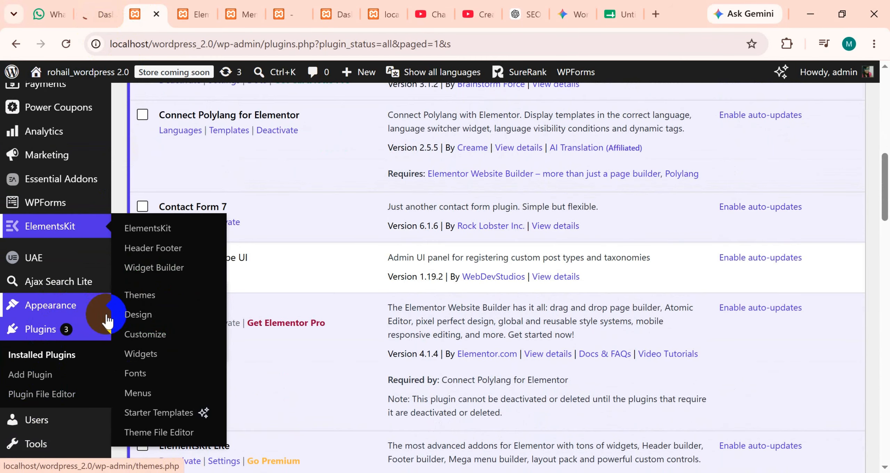
{"action": "right_click", "coordinate": [153, 392]}
{"action": "left_click", "coordinate": [211, 191]}
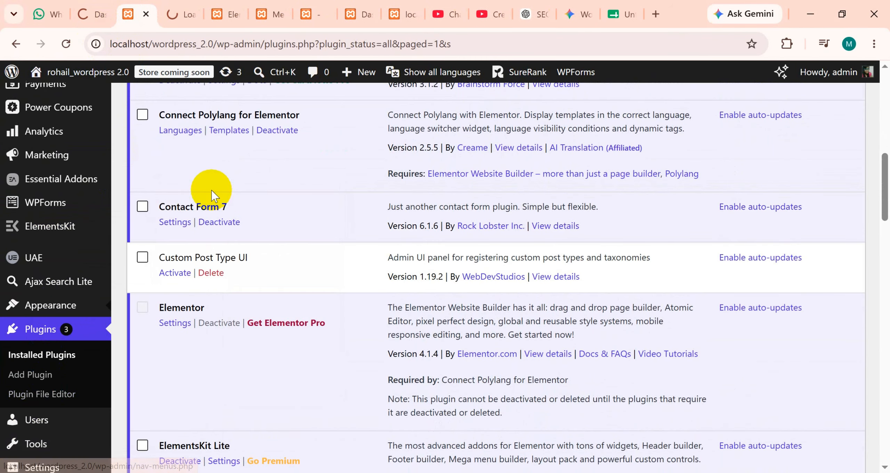
Check the newly opened Menus page for Menu 1, and return to the mega menu editor.
{"action": "left_click", "coordinate": [170, 15]}
{"action": "left_click", "coordinate": [212, 13]}
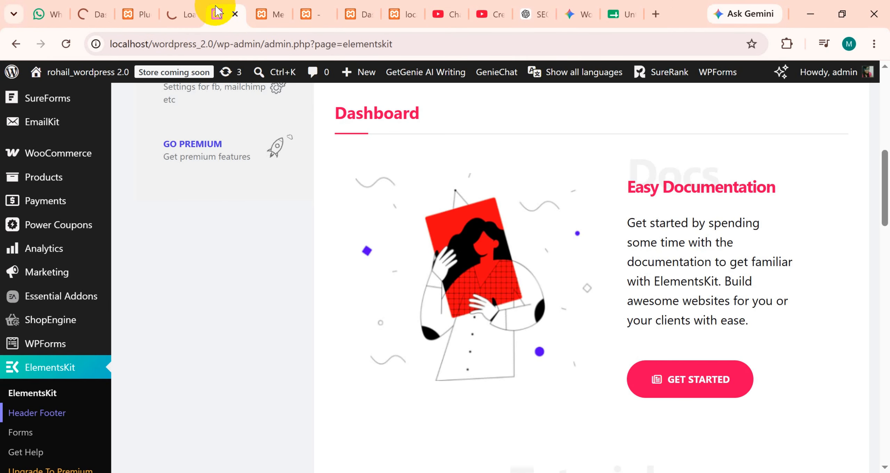
{"action": "left_click", "coordinate": [260, 3]}
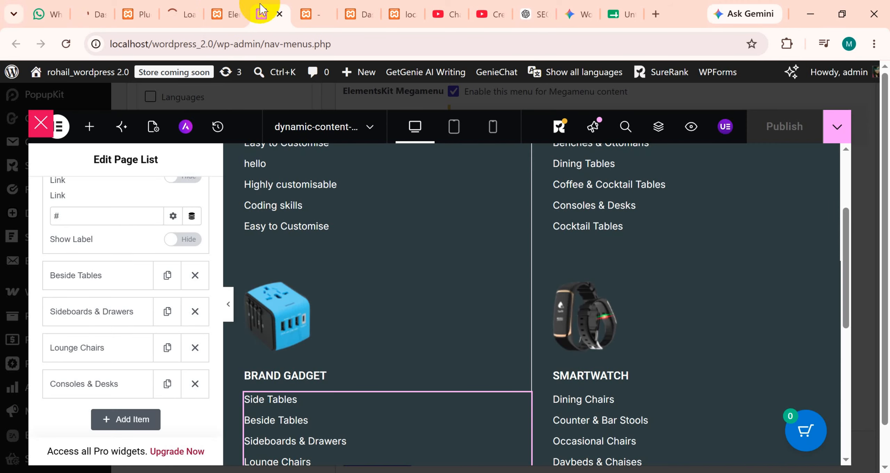
{"action": "left_click", "coordinate": [176, 15]}
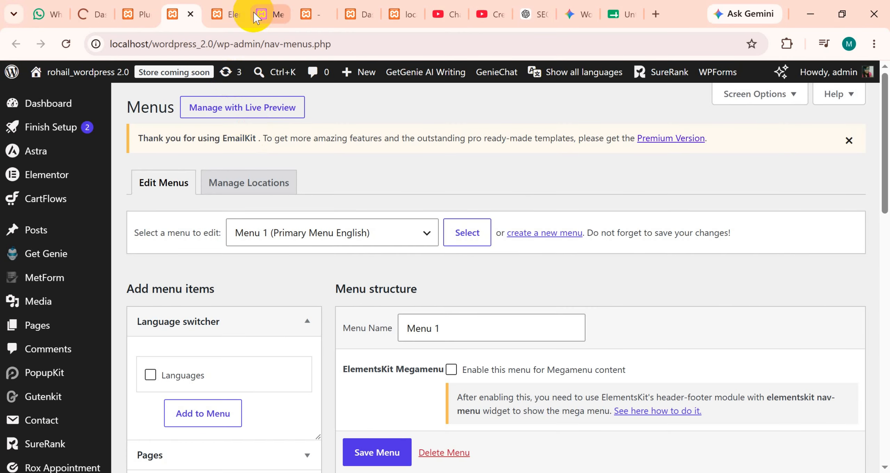
{"action": "left_click", "coordinate": [232, 14]}
{"action": "left_click", "coordinate": [263, 11]}
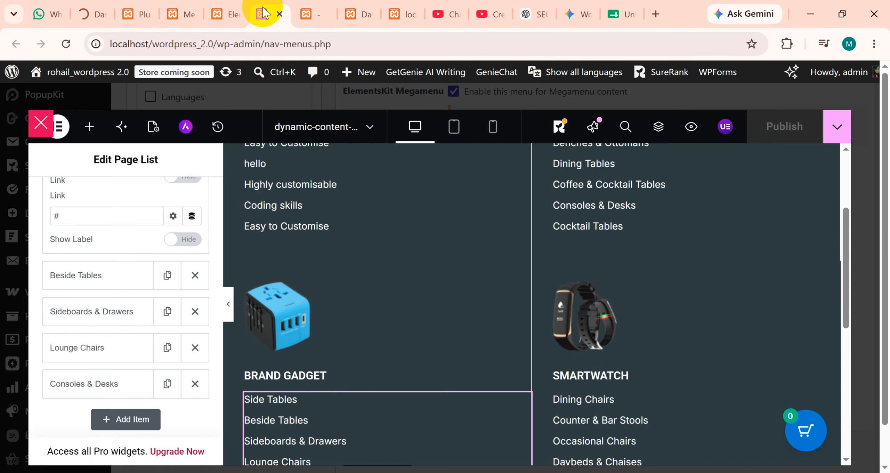
Close the mega menu content editor and save the Store item's mega menu settings.
{"action": "left_click", "coordinate": [40, 125]}
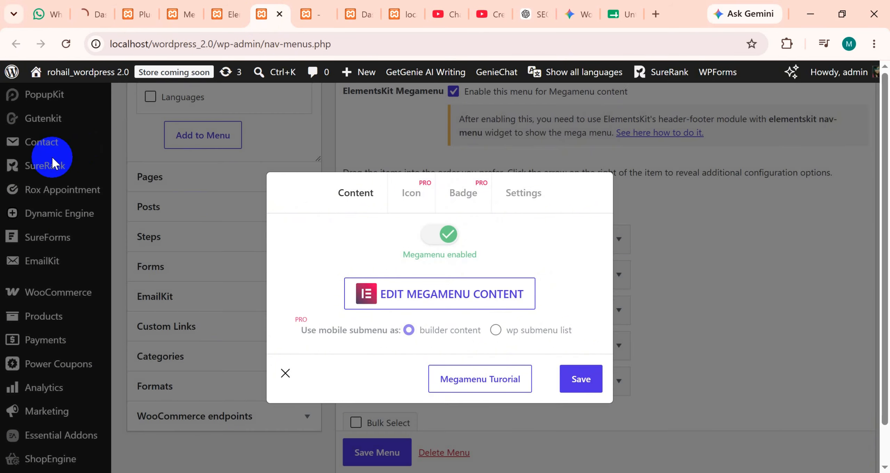
{"action": "left_click", "coordinate": [569, 379]}
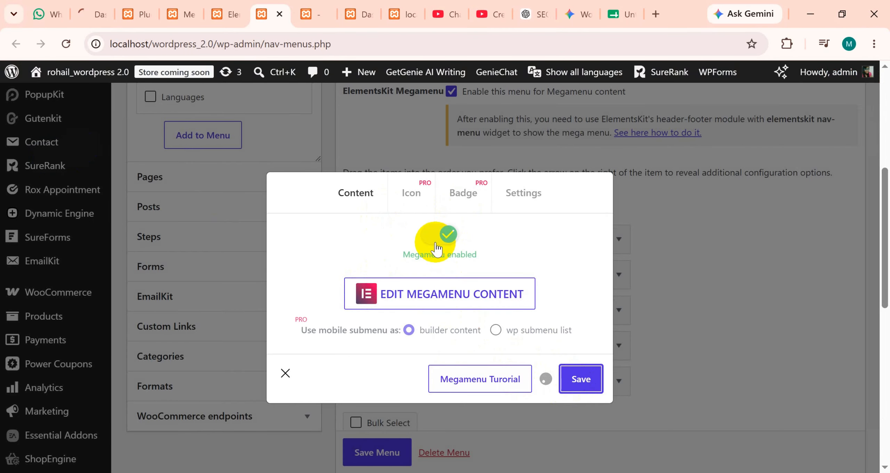
{"action": "left_click", "coordinate": [285, 372]}
Save Menu 1 with its mega menu enabled.
{"action": "scroll", "coordinate": [390, 405], "scroll_direction": "down", "scroll_amount": 4}
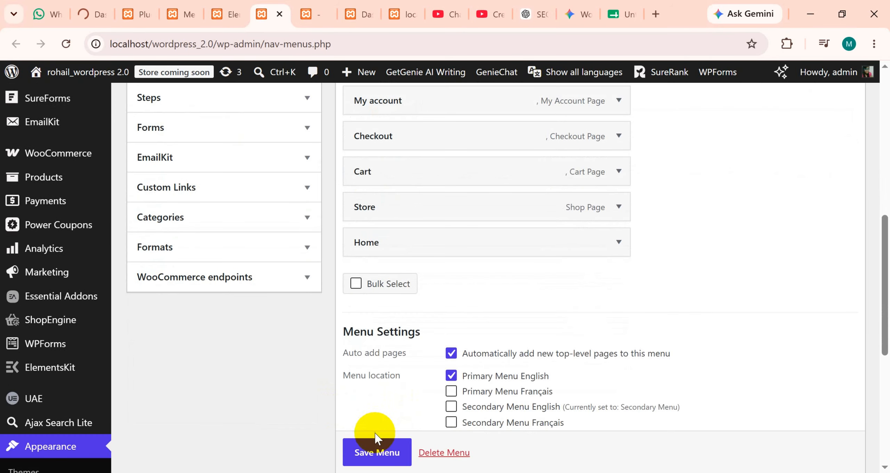
{"action": "left_click", "coordinate": [375, 454]}
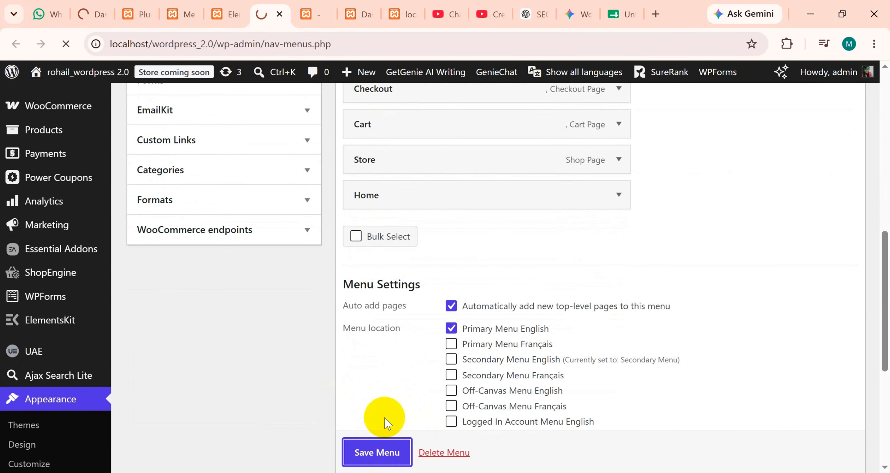
{"action": "scroll", "coordinate": [393, 361], "scroll_direction": "up", "scroll_amount": 2}
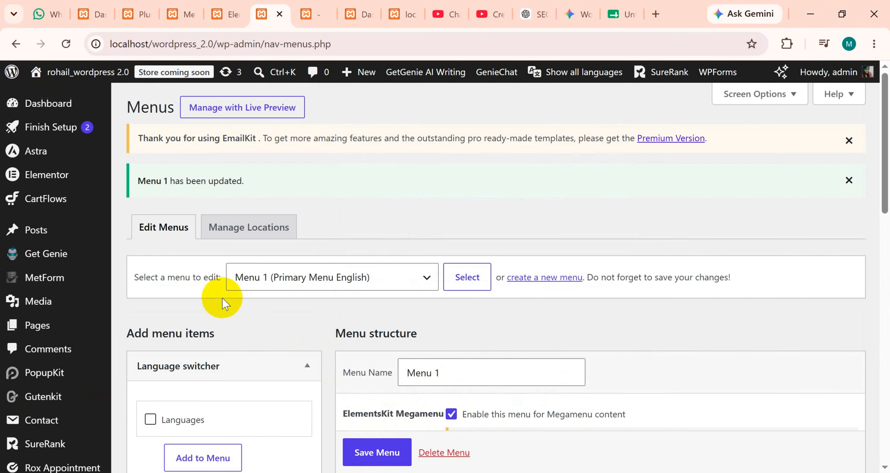
Switch to the localhost/rohail_wordpress front page and examine the Store mega menu in the header and the page below it.
{"action": "left_click", "coordinate": [308, 14]}
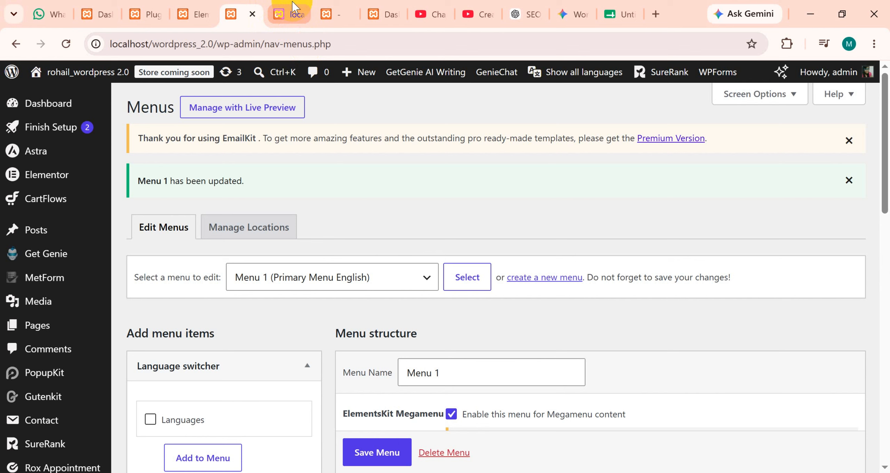
{"action": "left_click", "coordinate": [294, 15]}
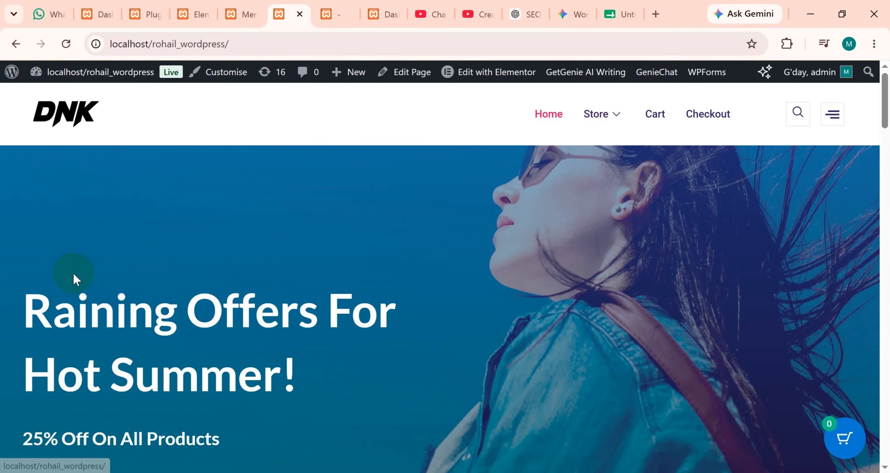
{"action": "mouse_move", "coordinate": [612, 109]}
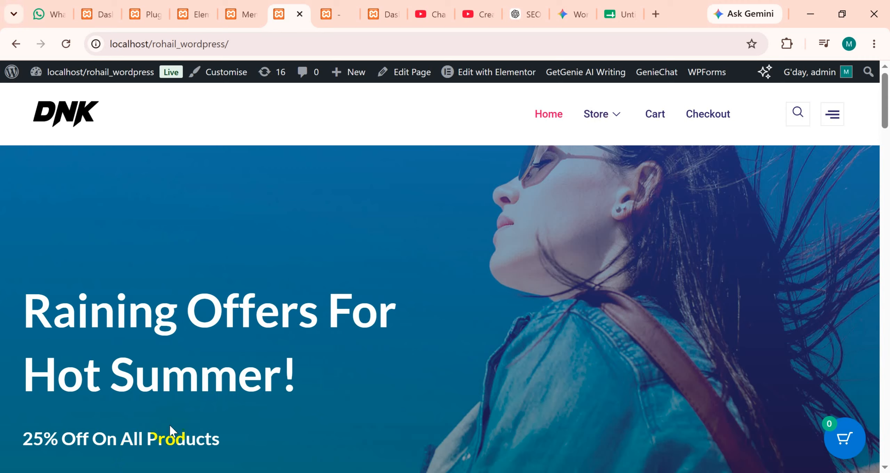
{"action": "scroll", "coordinate": [330, 334], "scroll_direction": "down", "scroll_amount": 5}
{"action": "scroll", "coordinate": [335, 350], "scroll_direction": "up", "scroll_amount": 5}
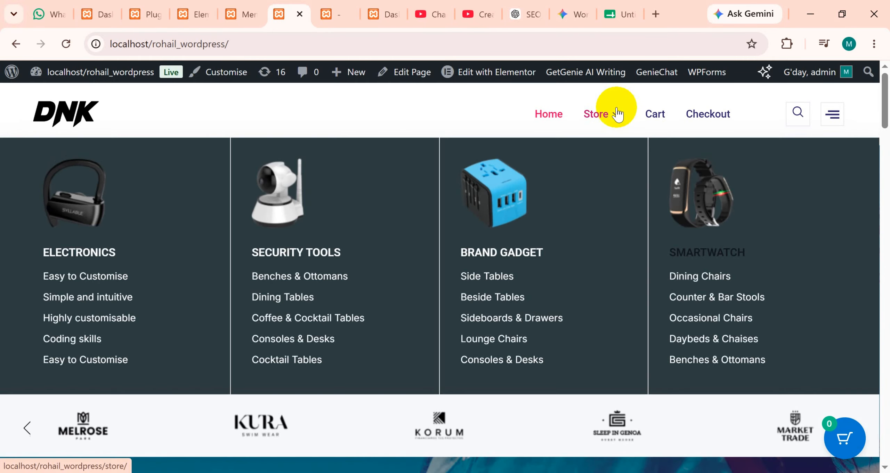